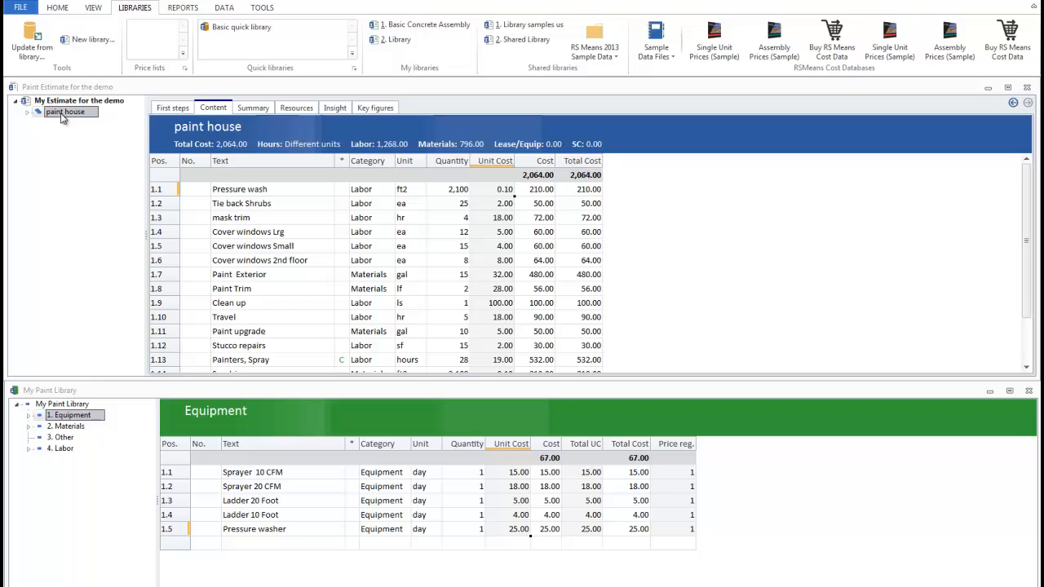
Step: Expand the Equipment group of My Paint Library and add a new component named Scaffold
{"action": "left_click", "coordinate": [96, 121]}
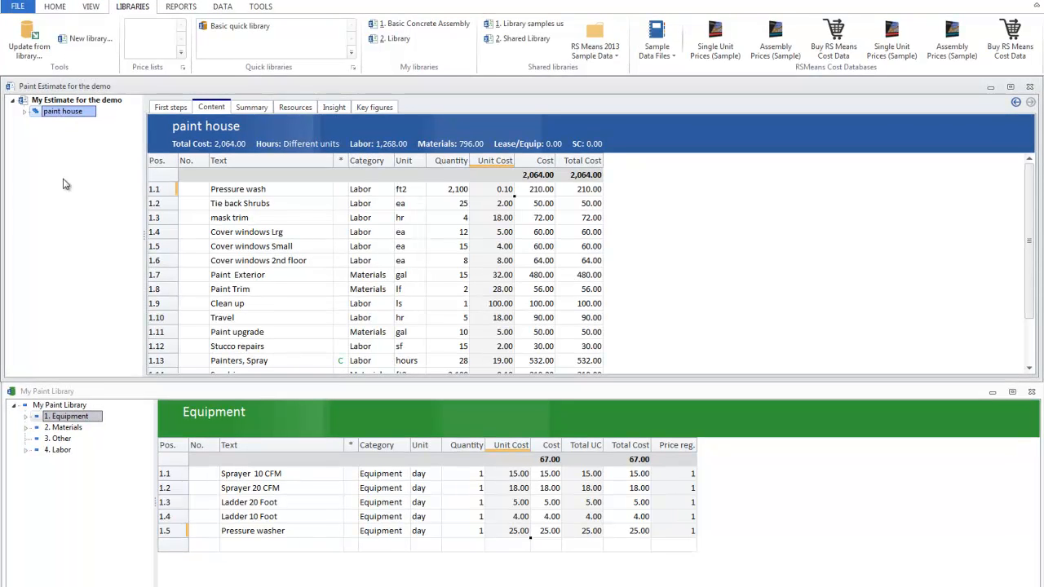
{"action": "left_click", "coordinate": [25, 416]}
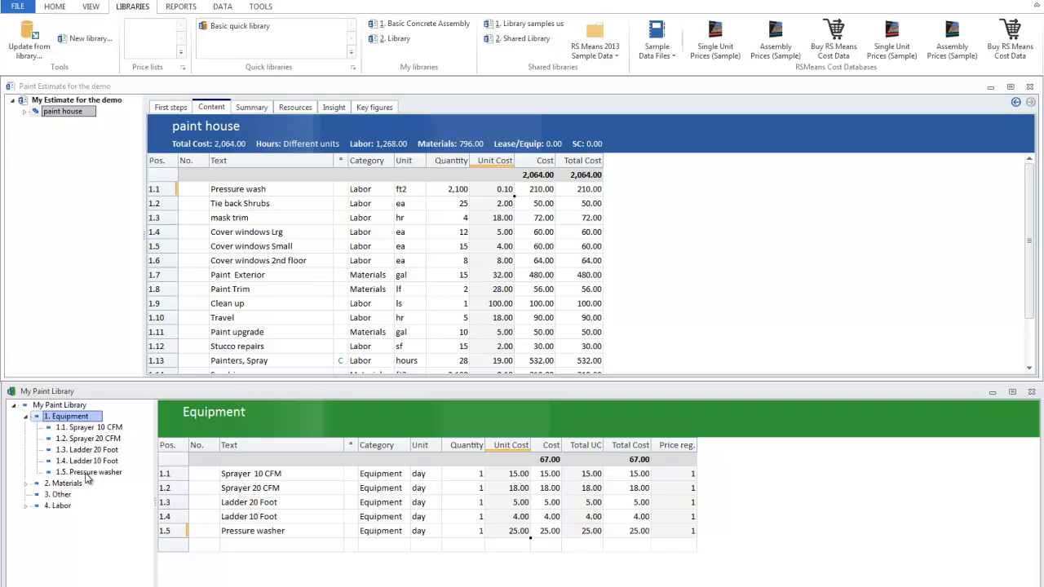
{"action": "left_click", "coordinate": [262, 544]}
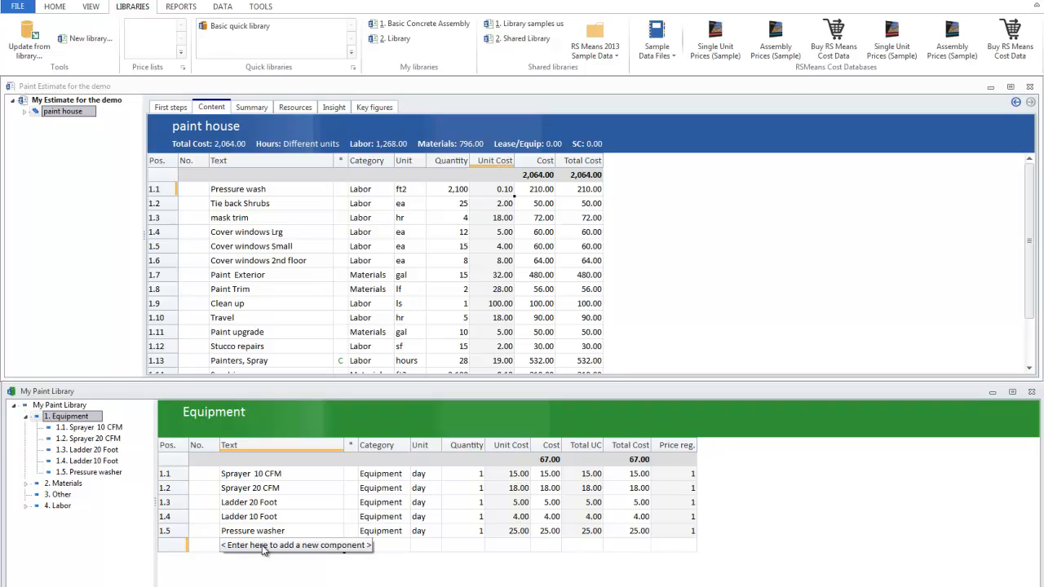
{"action": "type", "text": "Sc"}
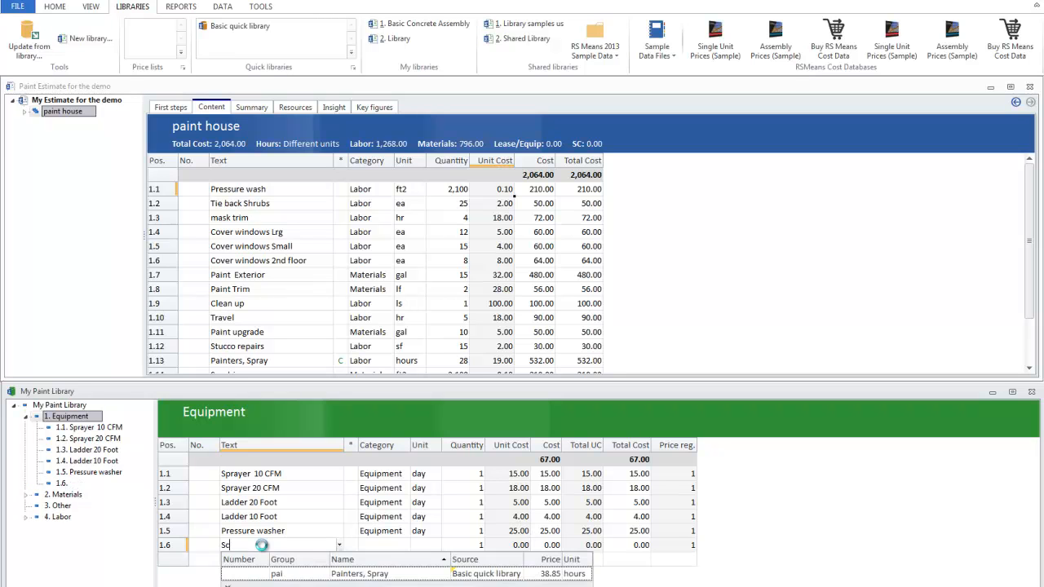
{"action": "type", "text": "affold"}
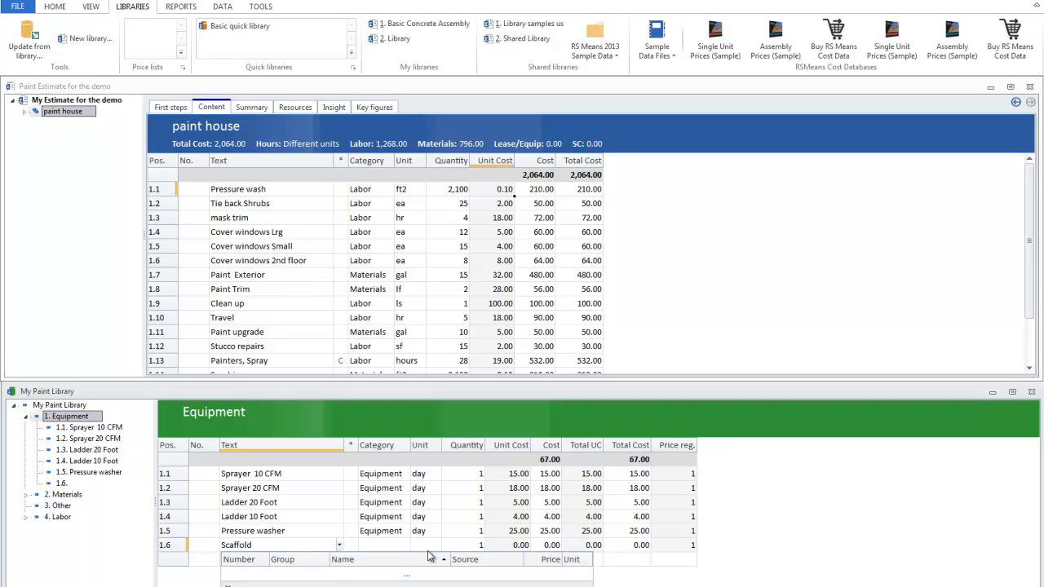
Step: Assign the Scaffold component the category Equipment and the unit day
{"action": "left_click", "coordinate": [393, 541]}
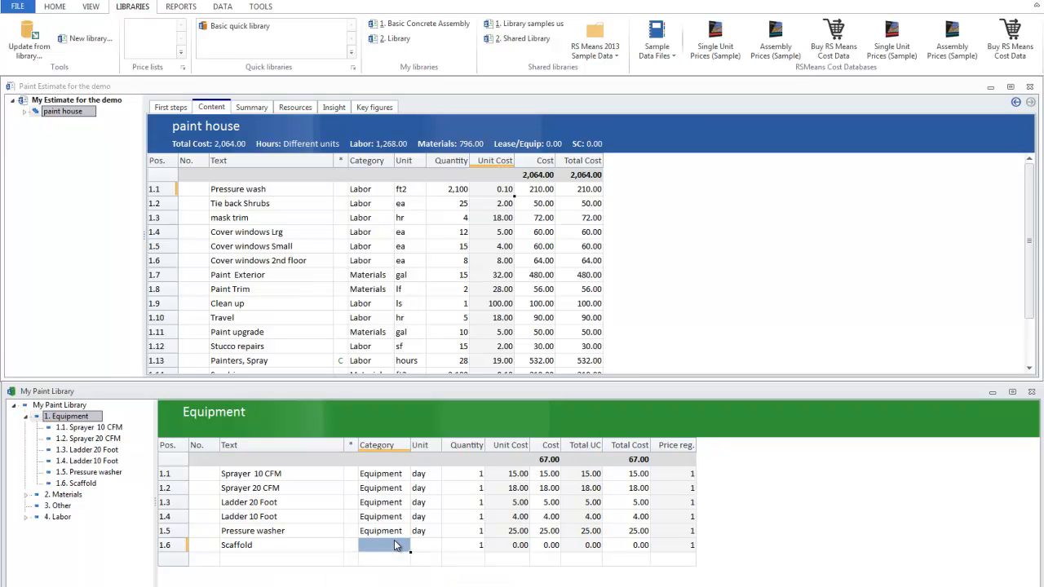
{"action": "type", "text": "Equipment"}
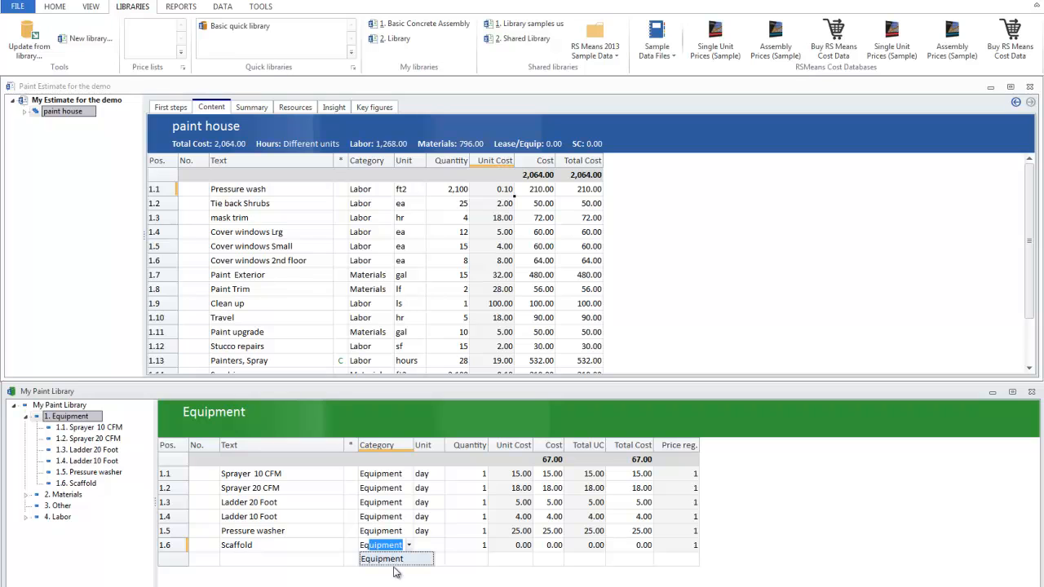
{"action": "left_click", "coordinate": [387, 559]}
{"action": "left_click", "coordinate": [431, 546]}
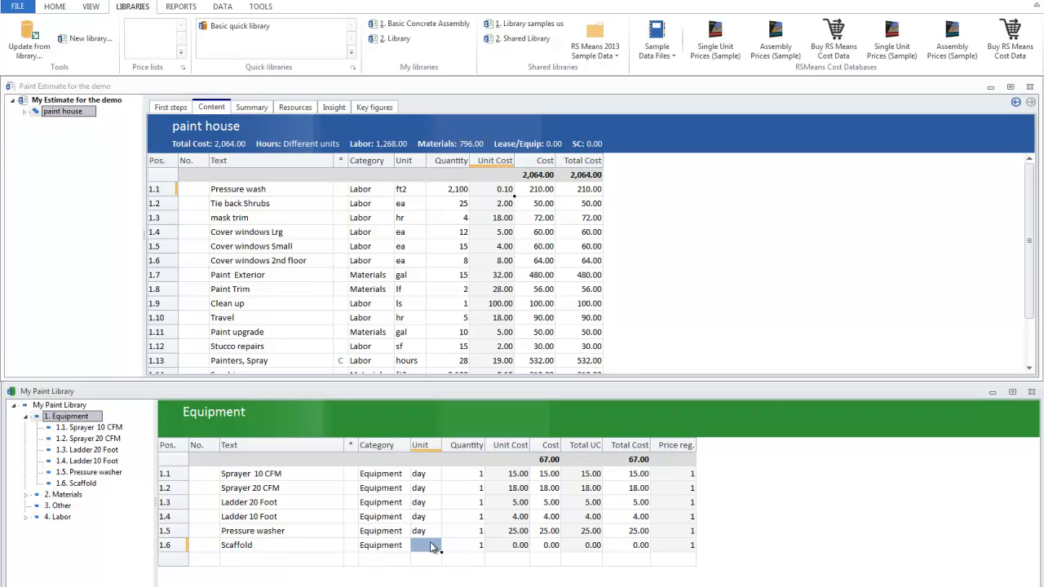
{"action": "type", "text": "day"}
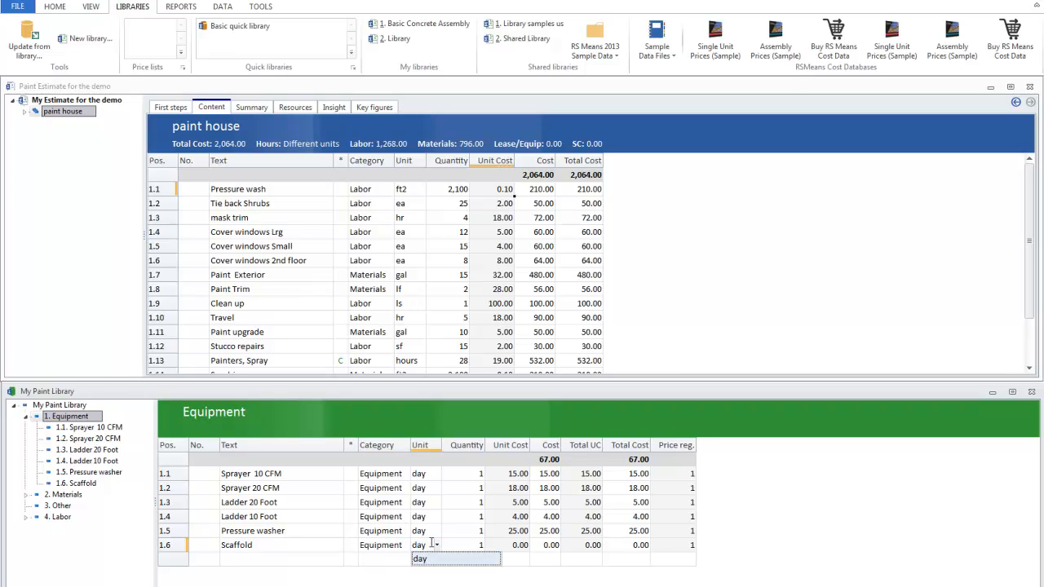
Step: Set the Scaffold component's unit cost to 15
{"action": "left_click", "coordinate": [473, 544]}
{"action": "left_click", "coordinate": [524, 546]}
{"action": "left_click", "coordinate": [524, 546]}
{"action": "type", "text": "15"}
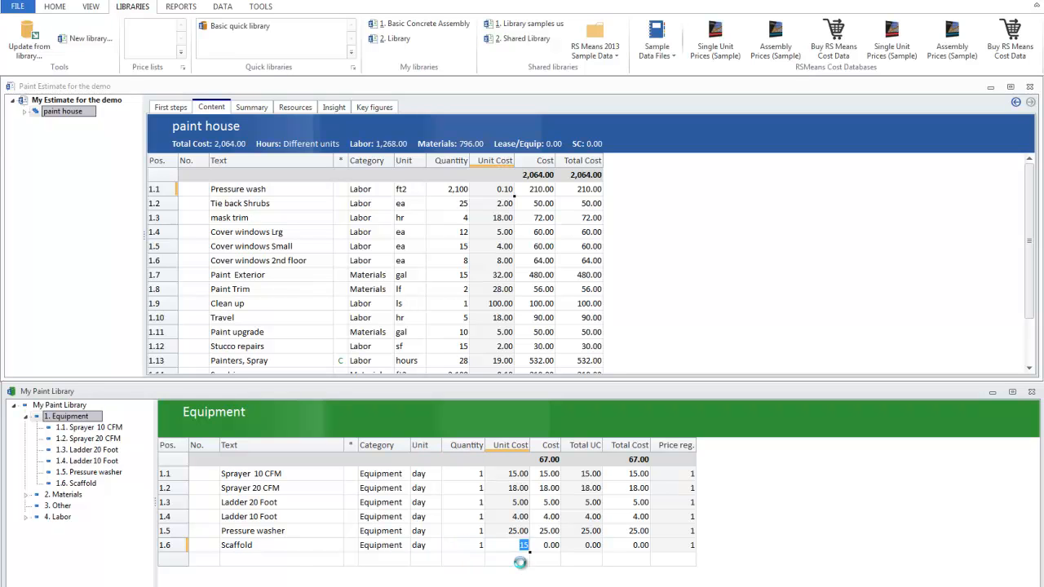
{"action": "left_click", "coordinate": [521, 561]}
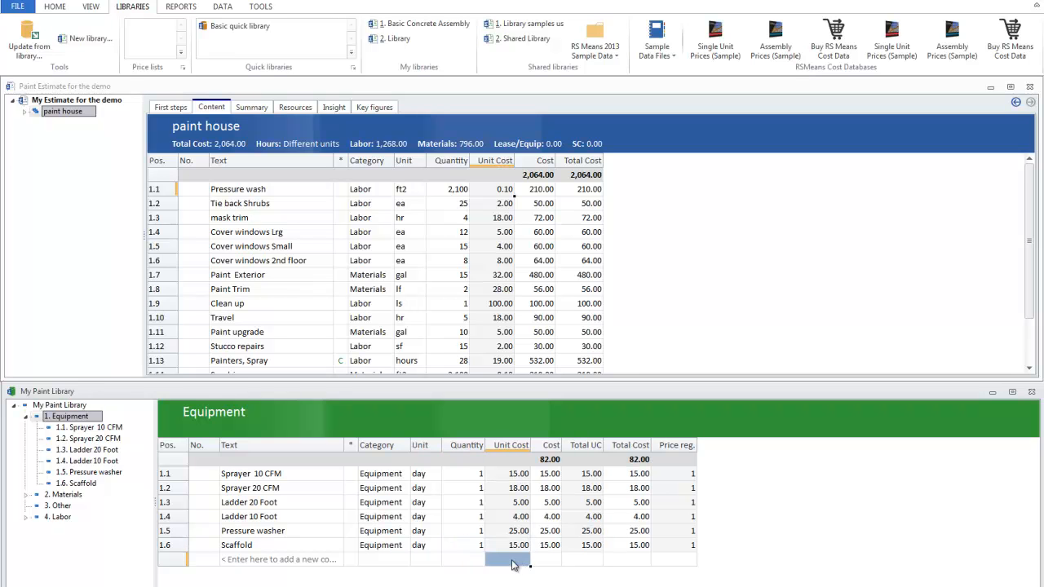
Step: Look through the library's Materials group, open the Labor group, and collapse Equipment and Materials
{"action": "left_click", "coordinate": [26, 494]}
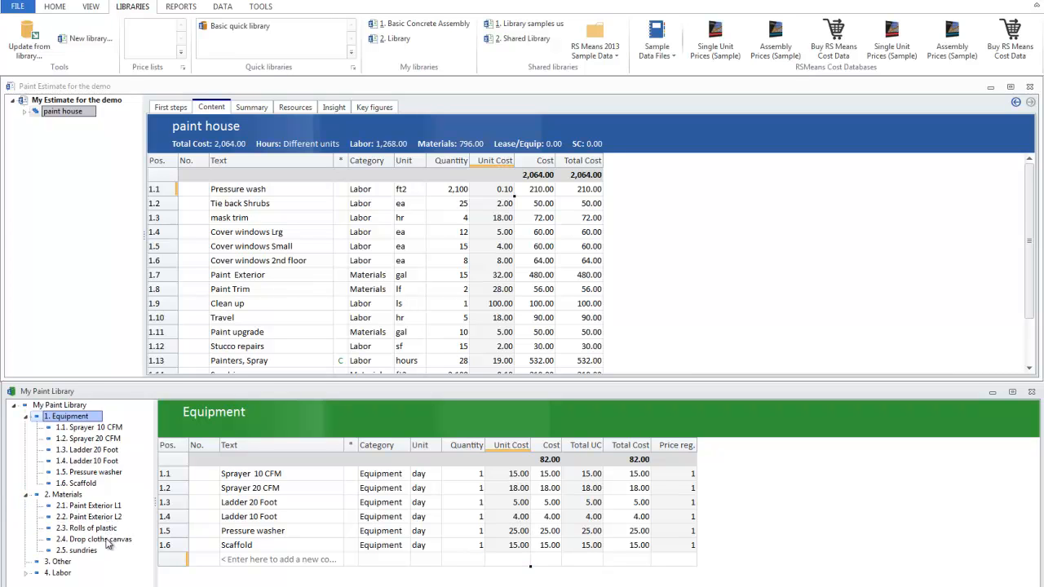
{"action": "left_click", "coordinate": [62, 572]}
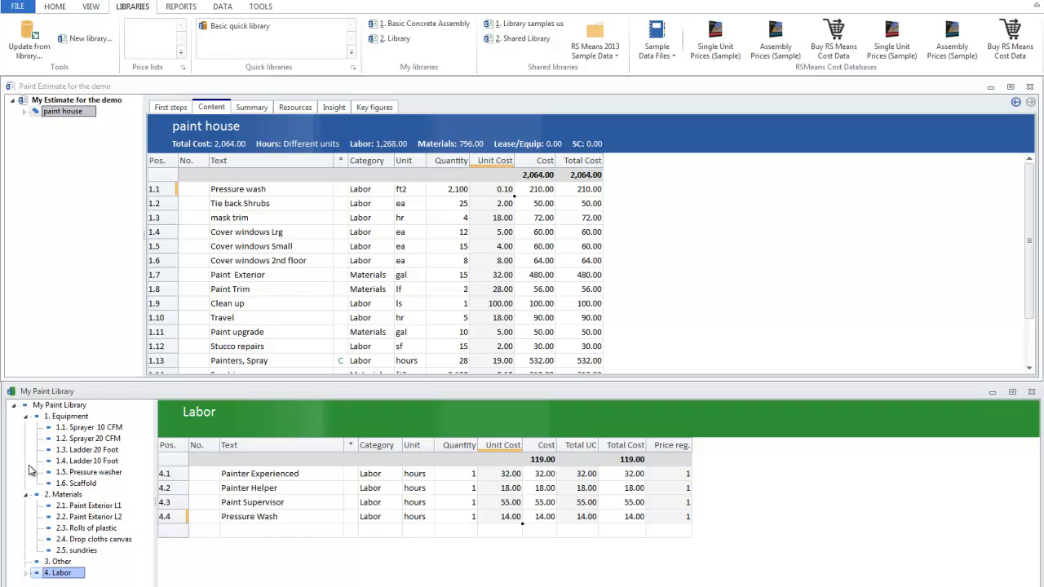
{"action": "left_click", "coordinate": [25, 415]}
{"action": "left_click", "coordinate": [24, 428]}
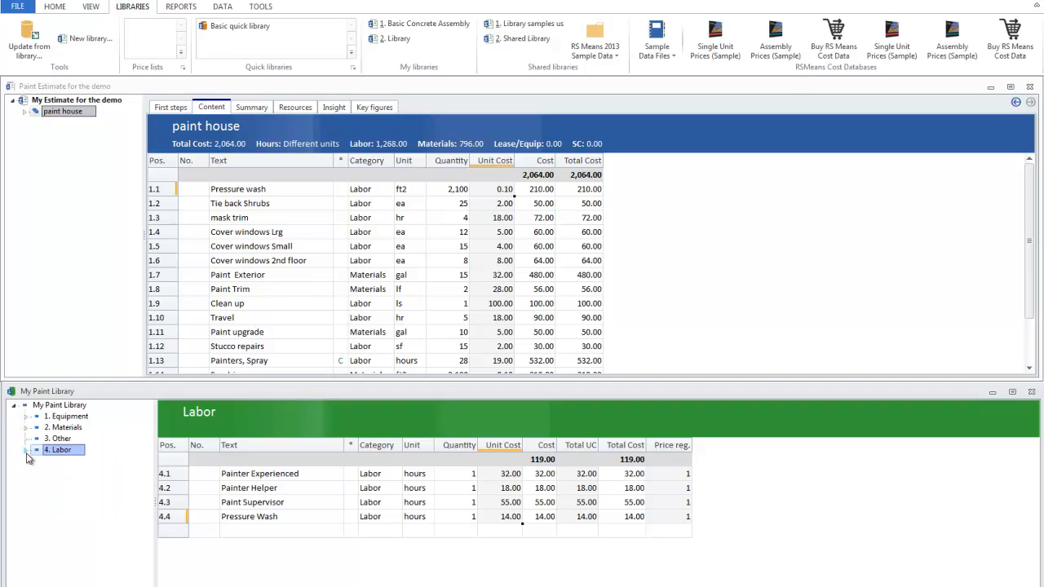
Step: Examine the quantities and unit costs of the paint house estimate lines, including Tie back Shrubs and mask trim
{"action": "scroll", "coordinate": [244, 334], "scroll_direction": "down", "scroll_amount": 1}
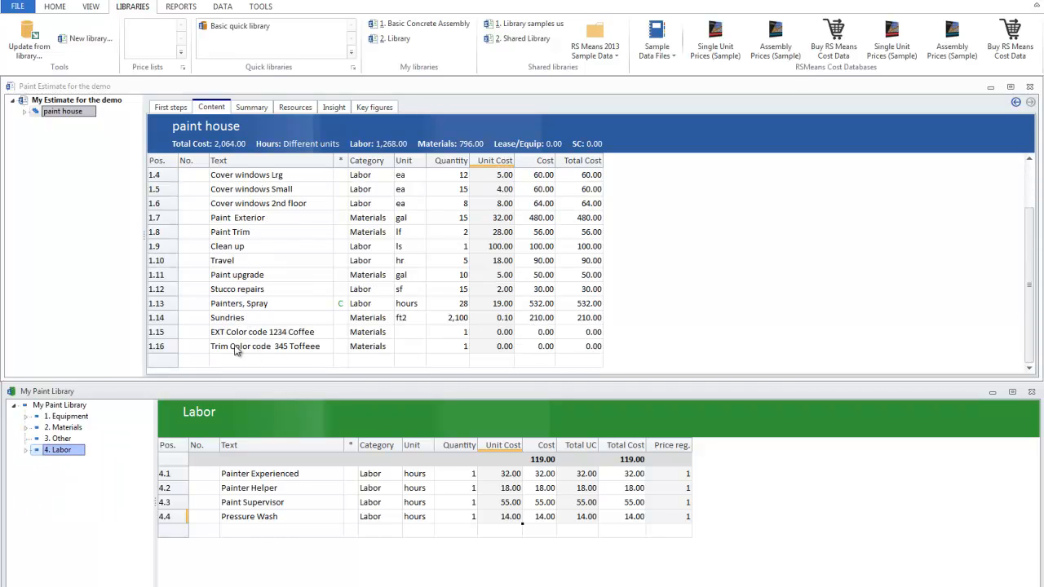
{"action": "scroll", "coordinate": [234, 277], "scroll_direction": "up", "scroll_amount": 2}
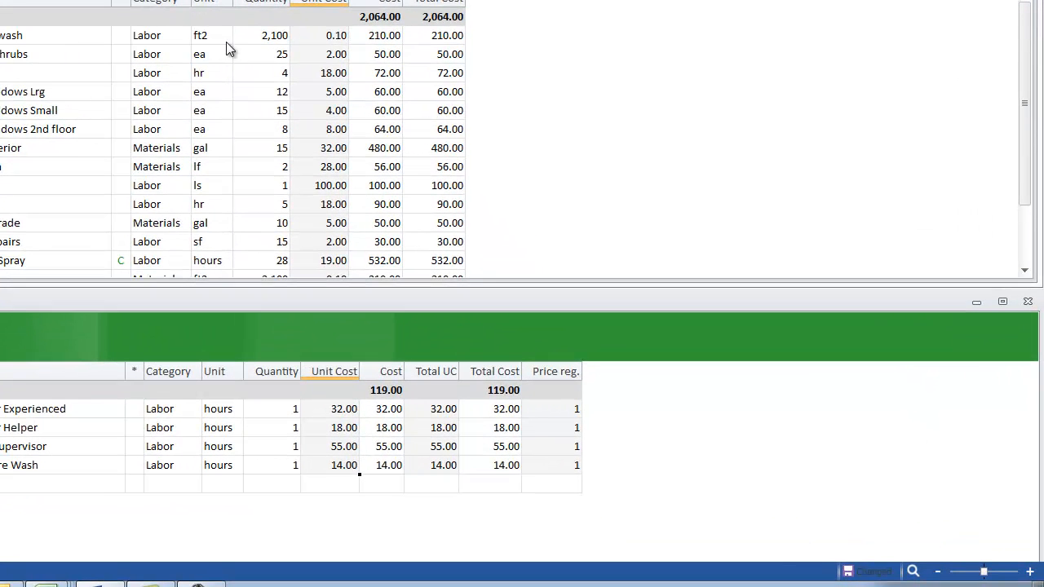
{"action": "left_click", "coordinate": [258, 38]}
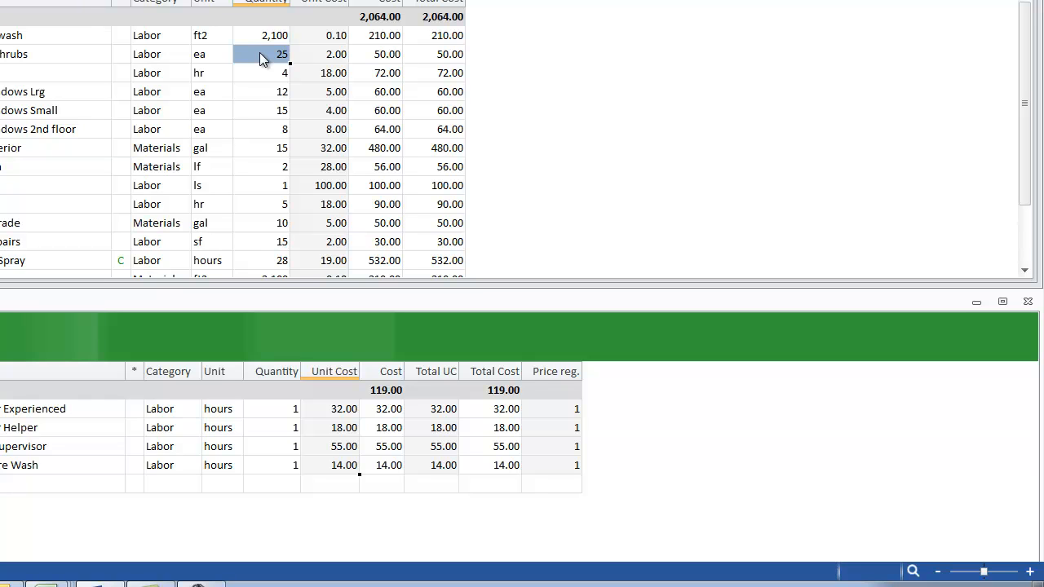
{"action": "left_click", "coordinate": [302, 59]}
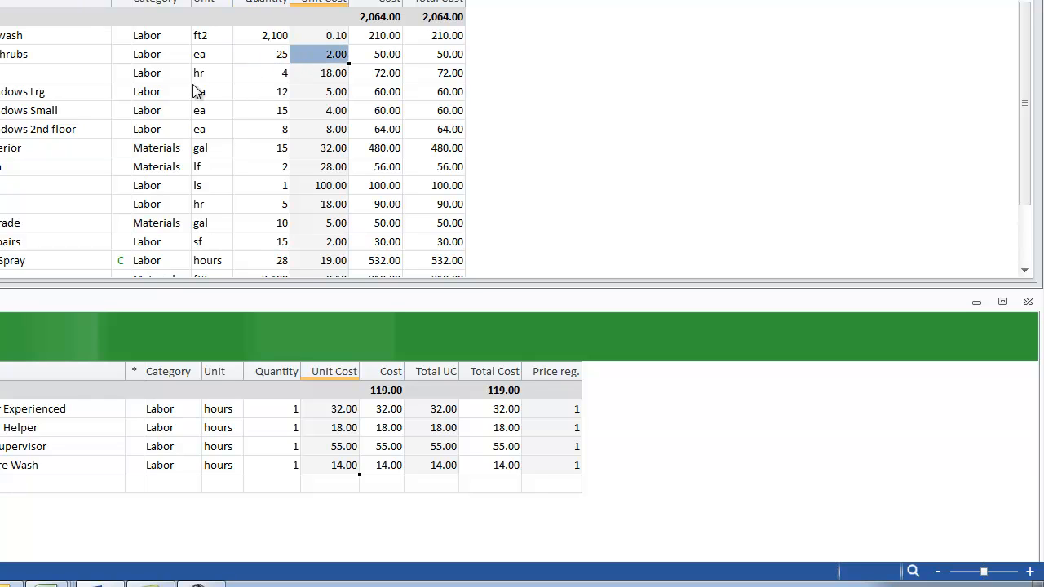
{"action": "left_click", "coordinate": [226, 73]}
{"action": "left_click", "coordinate": [254, 78]}
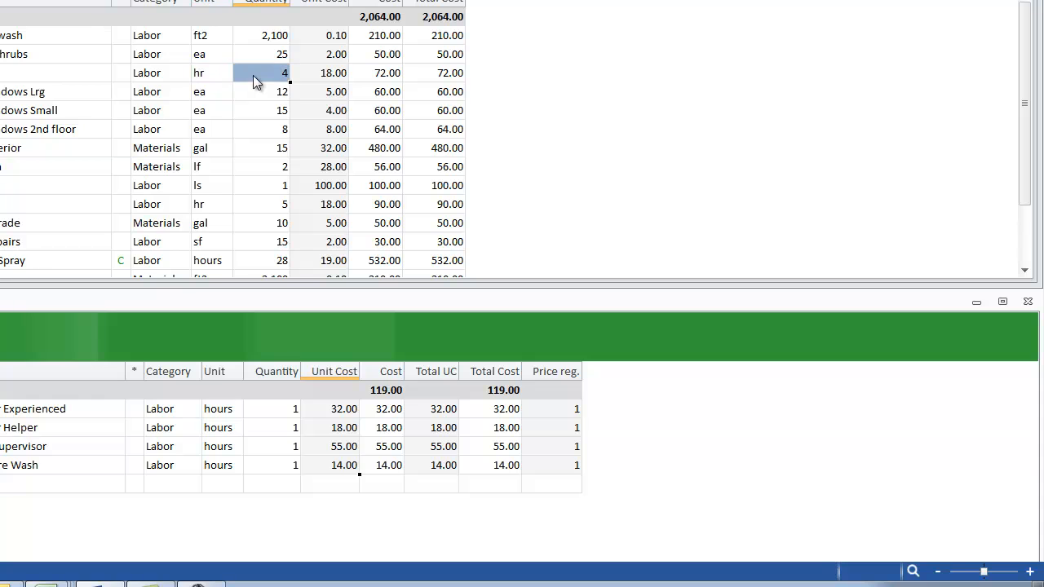
{"action": "left_click", "coordinate": [312, 73]}
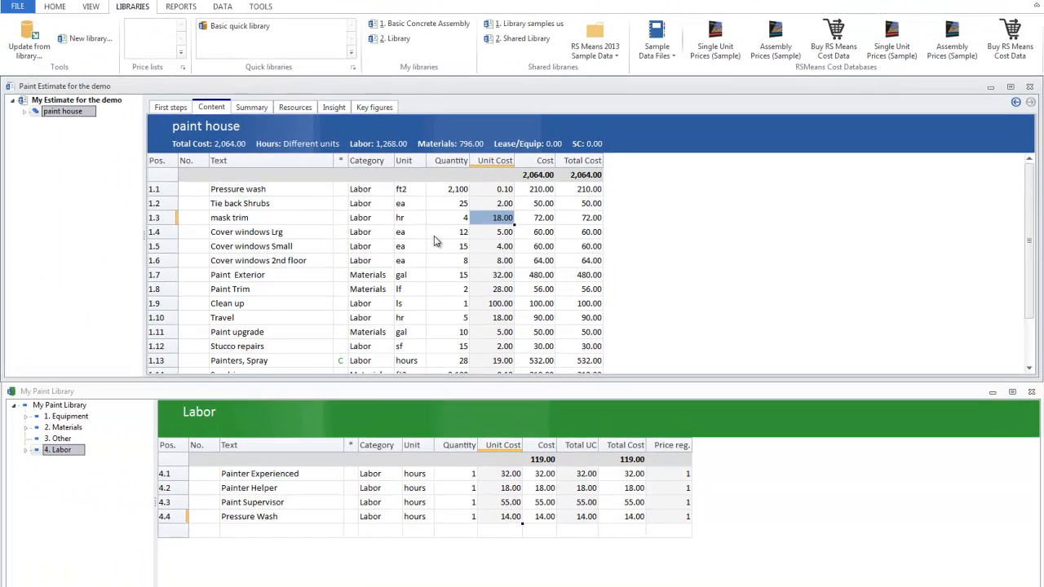
{"action": "scroll", "coordinate": [435, 241], "scroll_direction": "down", "scroll_amount": 2}
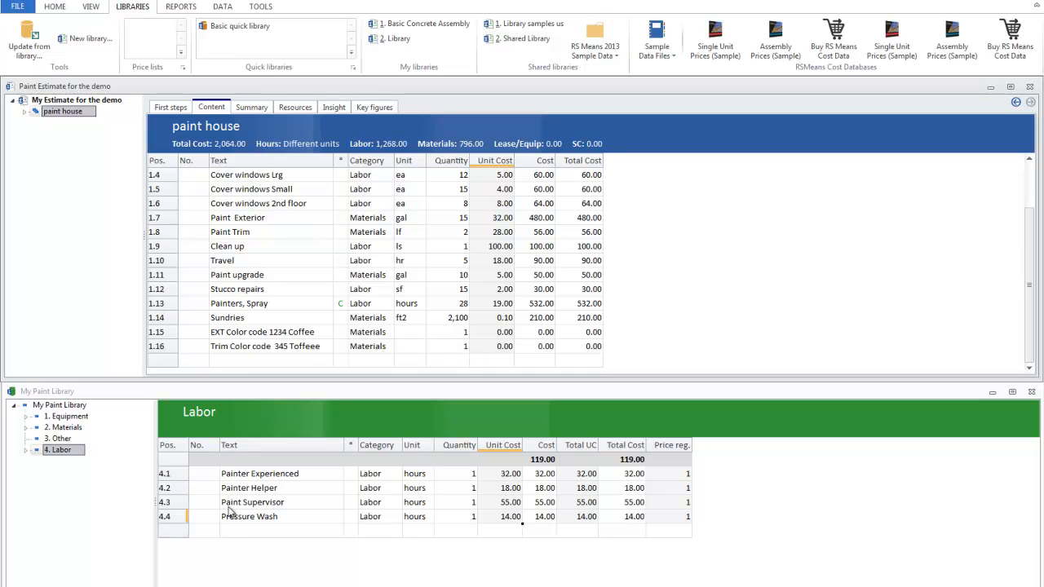
{"action": "left_click_drag", "start_coordinate": [229, 507], "coordinate": [221, 429]}
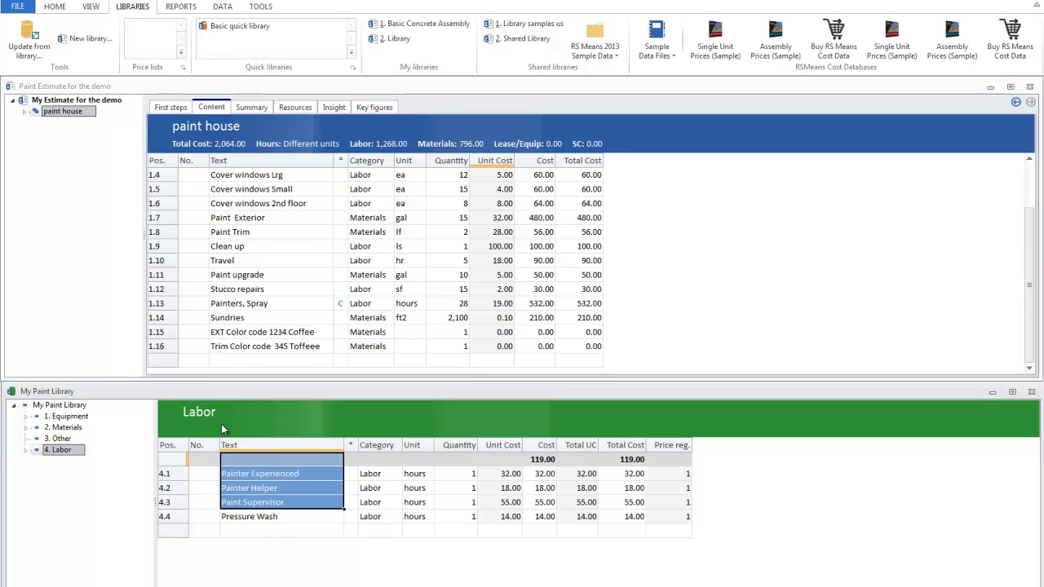
{"action": "left_click", "coordinate": [274, 474]}
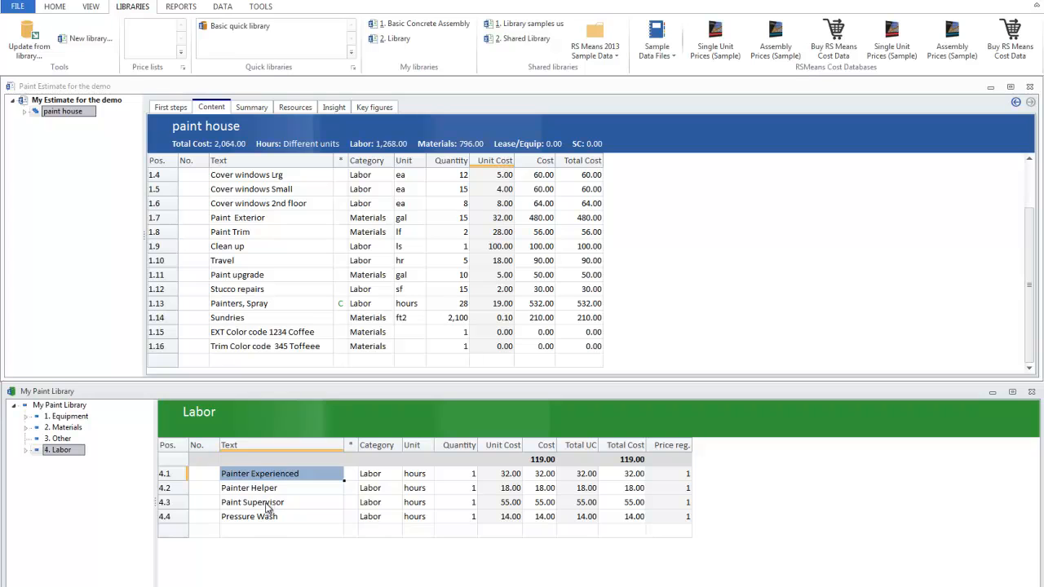
{"action": "left_click_drag", "start_coordinate": [267, 507], "coordinate": [262, 411]}
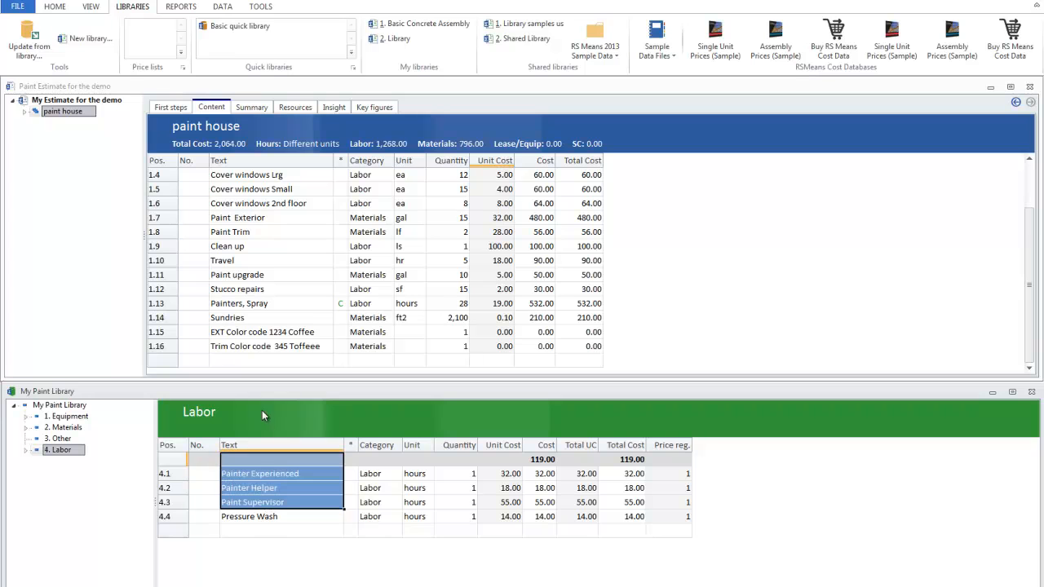
Step: Copy Paint Supervisor from the Labor library into the paint house estimate before the Trim Color code line, with a quantity of 4 hours
{"action": "left_click", "coordinate": [241, 502]}
{"action": "left_click_drag", "start_coordinate": [232, 503], "coordinate": [224, 369]}
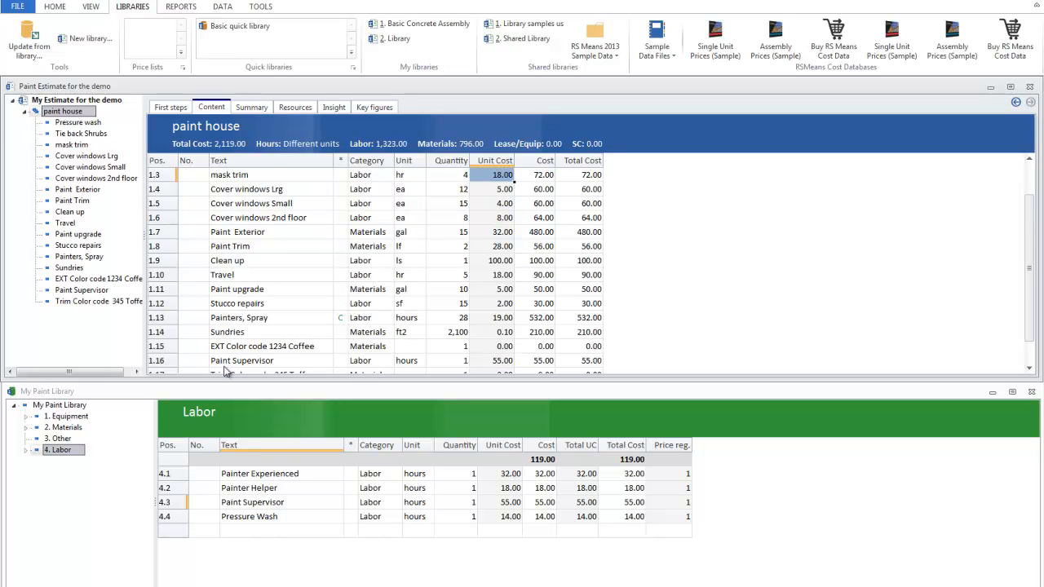
{"action": "left_click", "coordinate": [442, 363]}
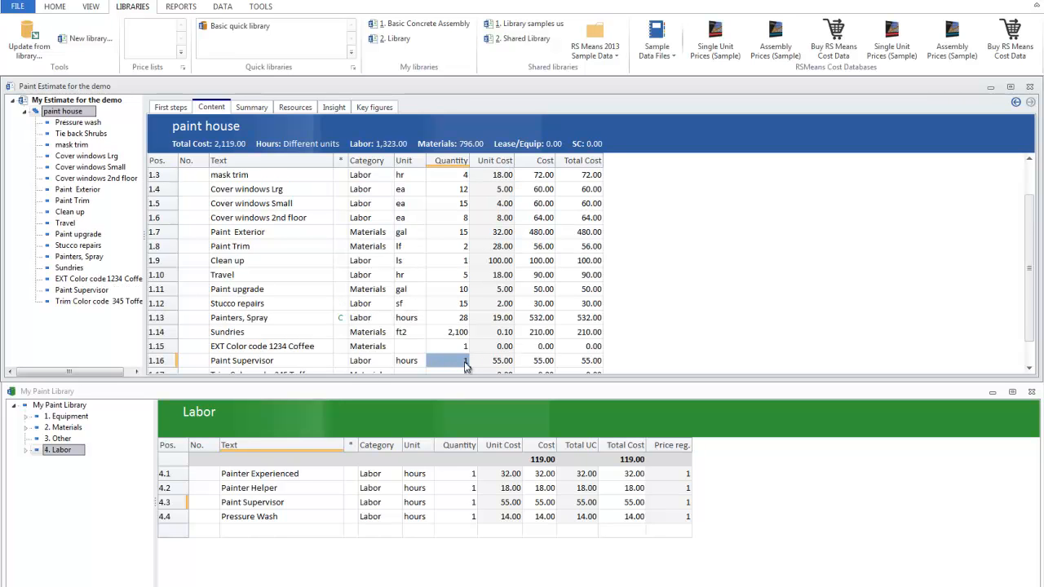
{"action": "left_click", "coordinate": [466, 365]}
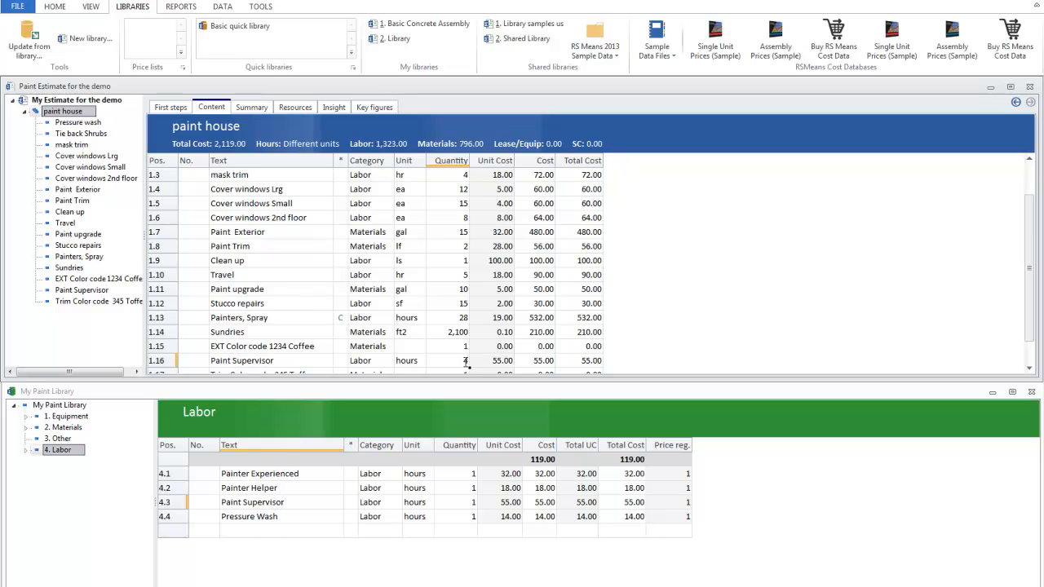
{"action": "left_click", "coordinate": [658, 320]}
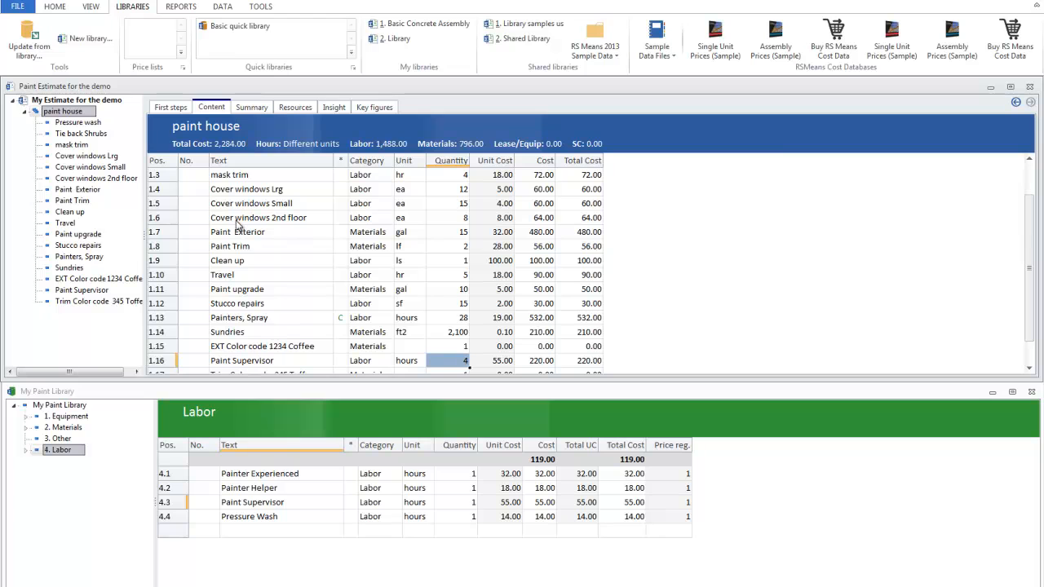
Step: Start the Customer letter quotation report for the entire project, accepting the default general report settings
{"action": "scroll", "coordinate": [249, 322], "scroll_direction": "down", "scroll_amount": 1}
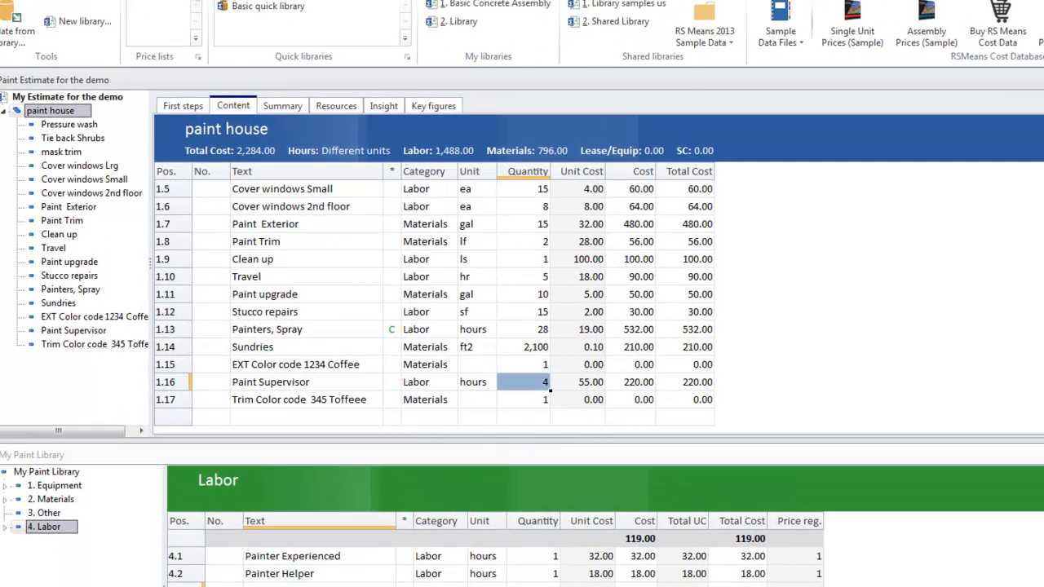
{"action": "left_click", "coordinate": [244, 1]}
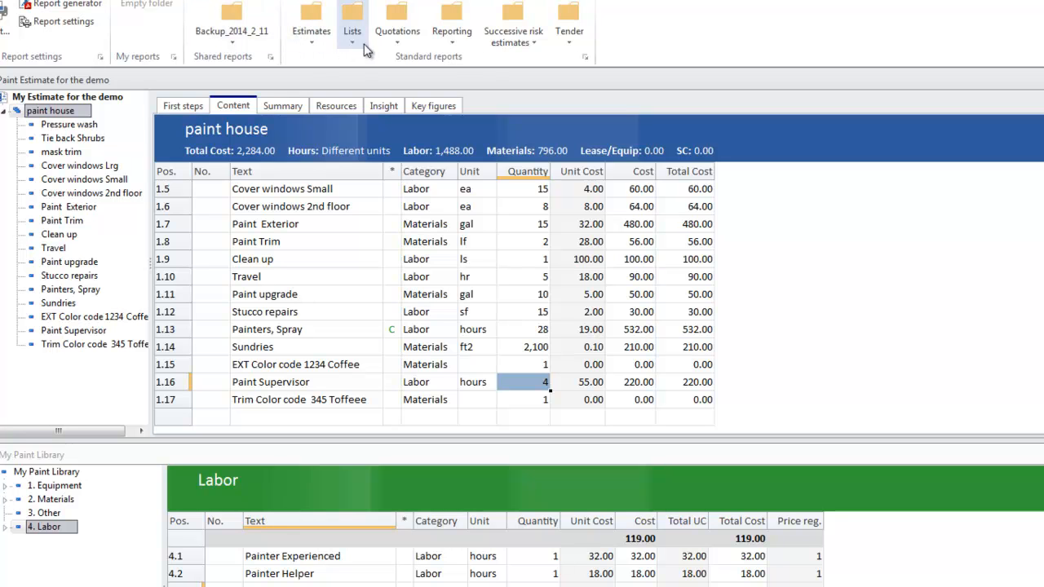
{"action": "left_click", "coordinate": [397, 33]}
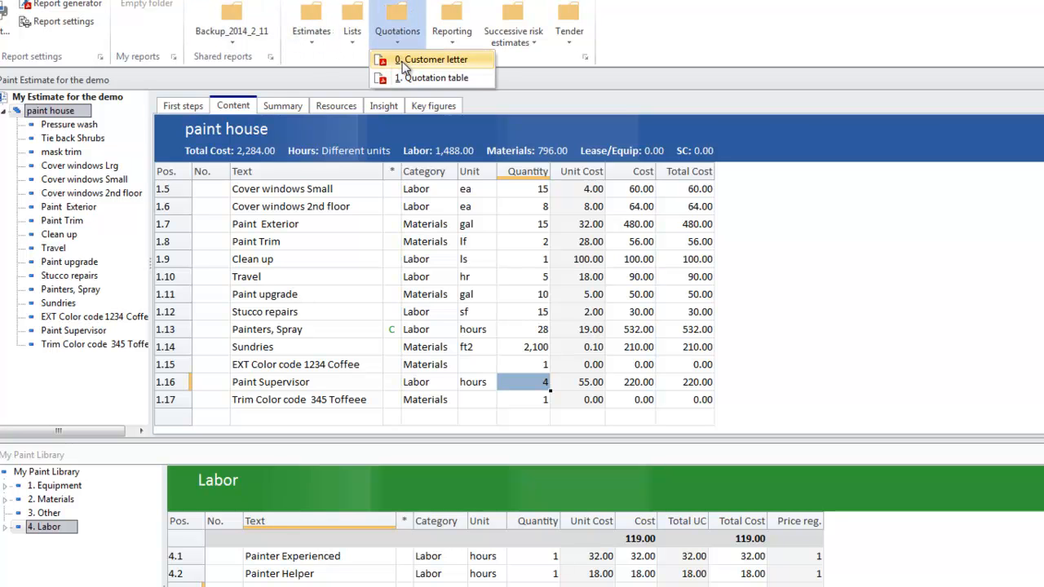
{"action": "left_click", "coordinate": [405, 62]}
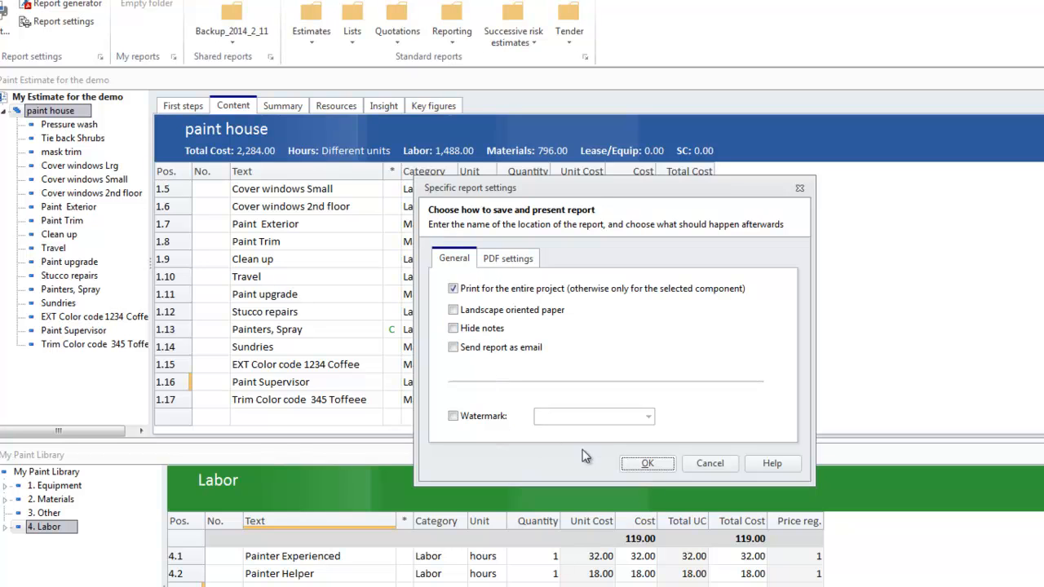
{"action": "left_click", "coordinate": [647, 464]}
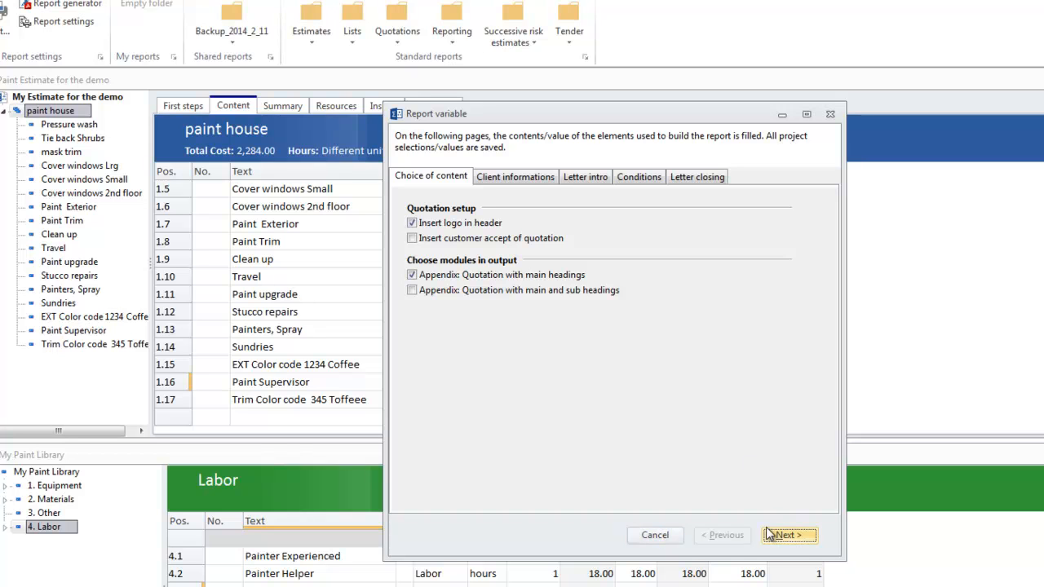
Step: Review the customer letter's client information, letter intro and conditions, keeping the existing entries
{"action": "left_click", "coordinate": [520, 178]}
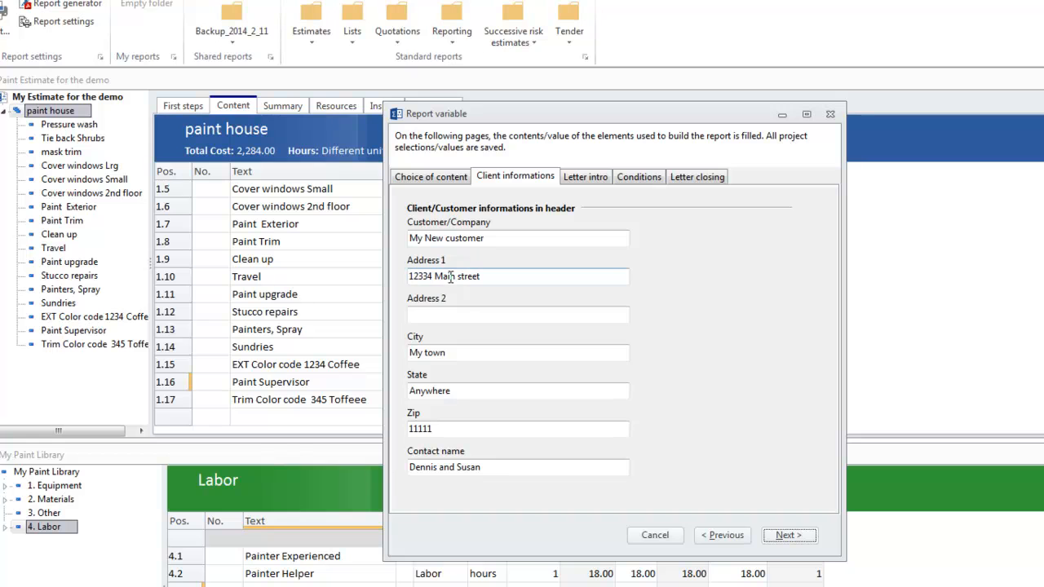
{"action": "left_click", "coordinate": [786, 538]}
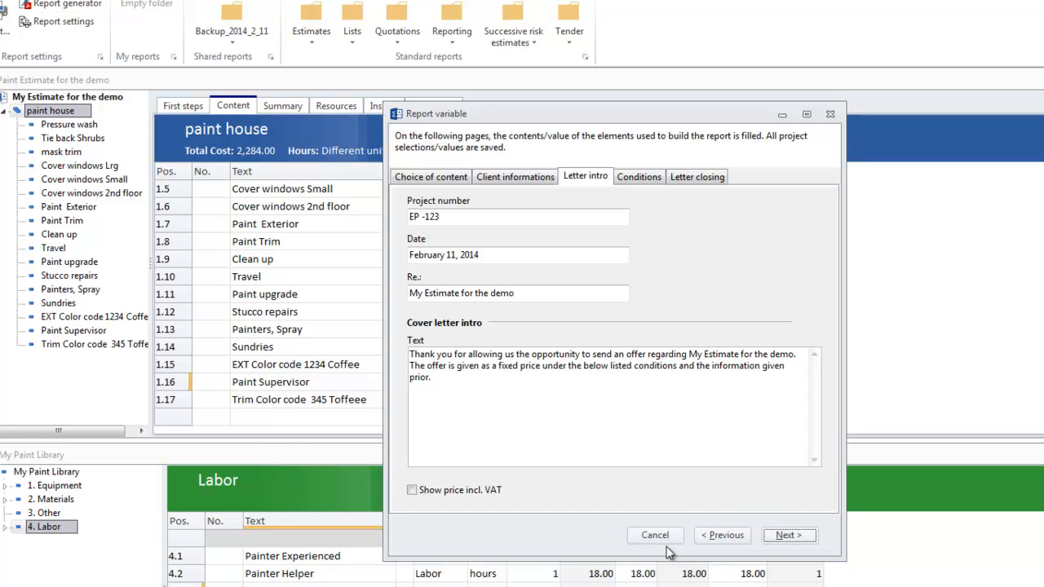
{"action": "left_click", "coordinate": [789, 540]}
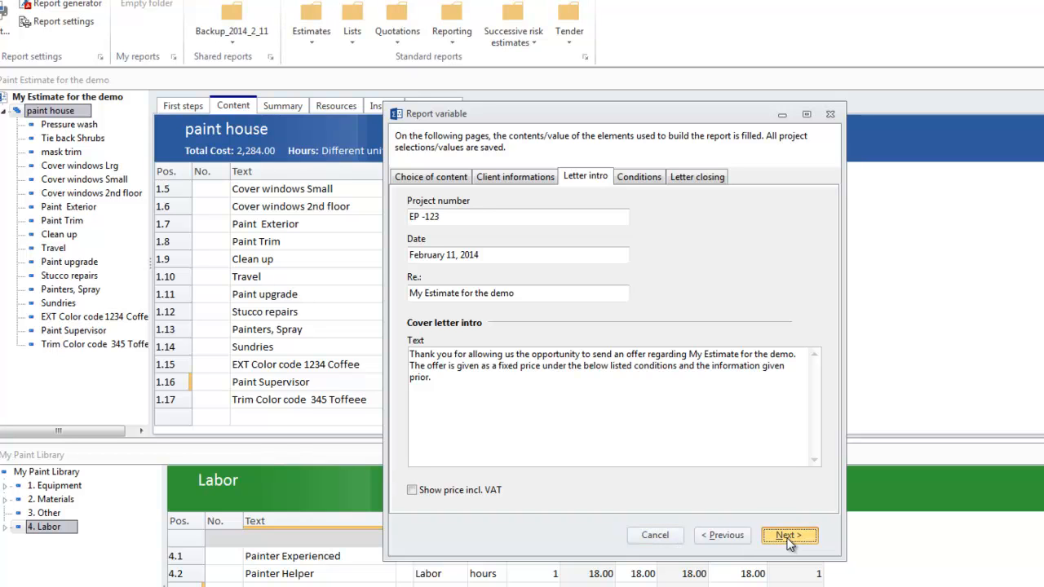
{"action": "left_click", "coordinate": [494, 232]}
{"action": "left_click_drag", "start_coordinate": [477, 234], "coordinate": [373, 244]}
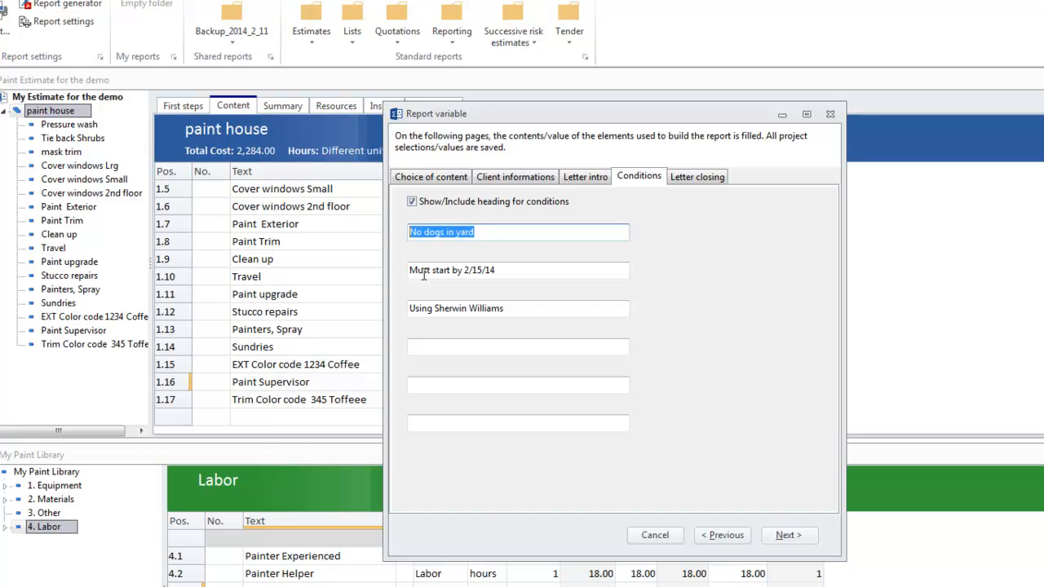
{"action": "left_click", "coordinate": [530, 273]}
{"action": "left_click", "coordinate": [524, 305]}
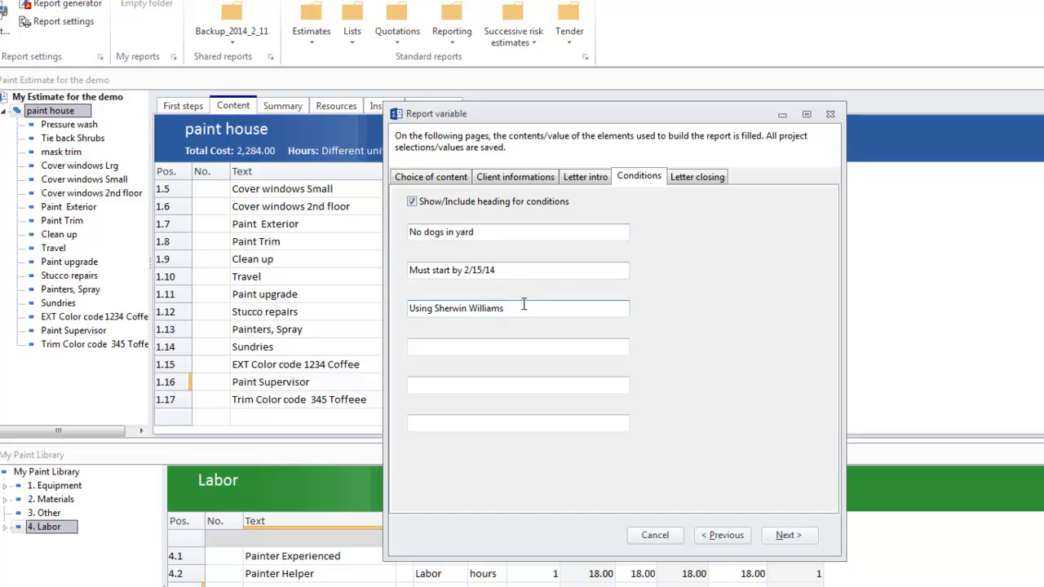
Step: Generate the customer letter PDF with the existing letter closing text and close the finished document
{"action": "left_click", "coordinate": [689, 179]}
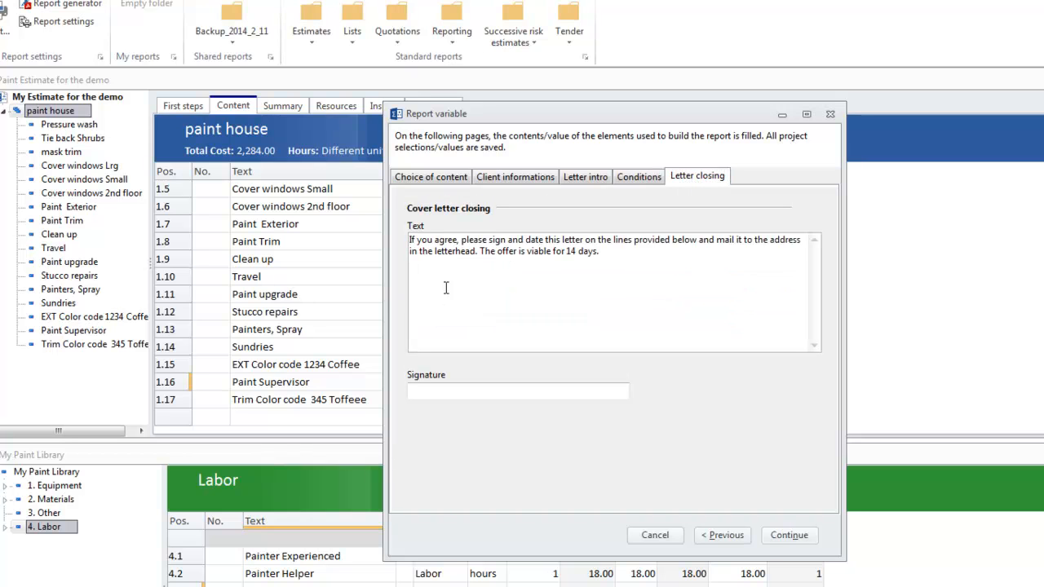
{"action": "left_click", "coordinate": [802, 540]}
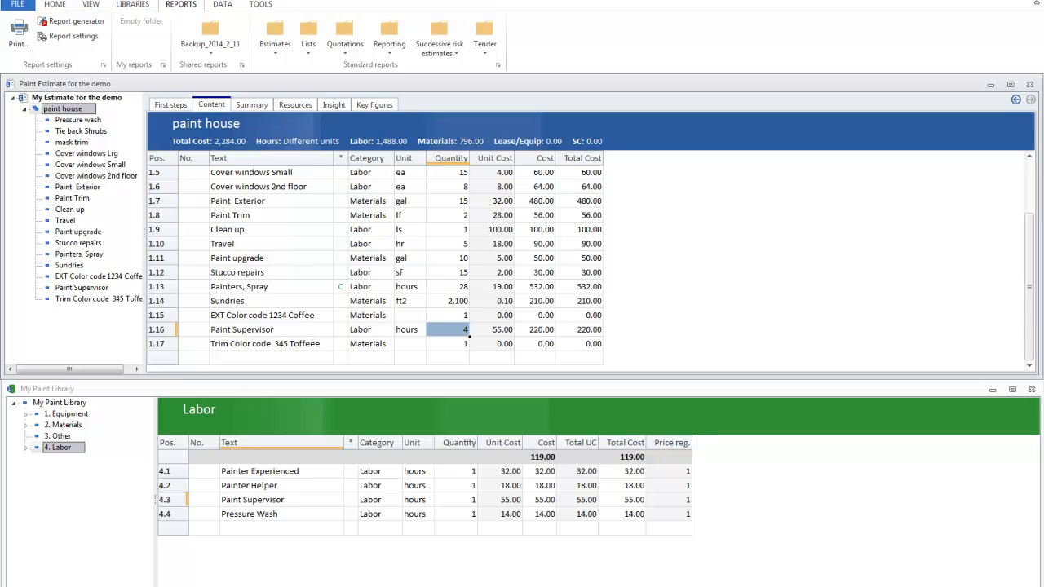
{"action": "left_click", "coordinate": [1031, 389]}
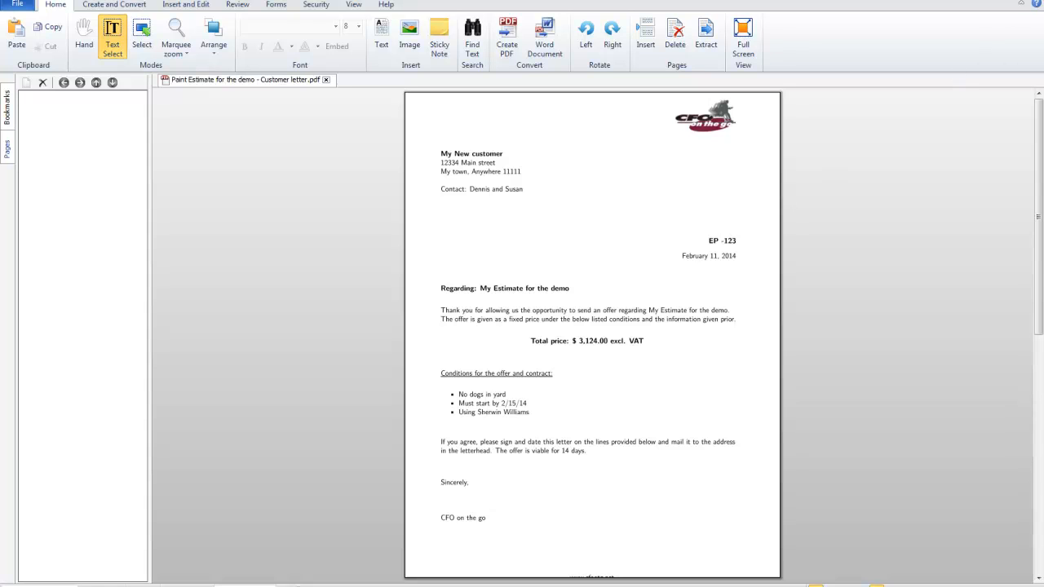
{"action": "left_click", "coordinate": [1025, 0]}
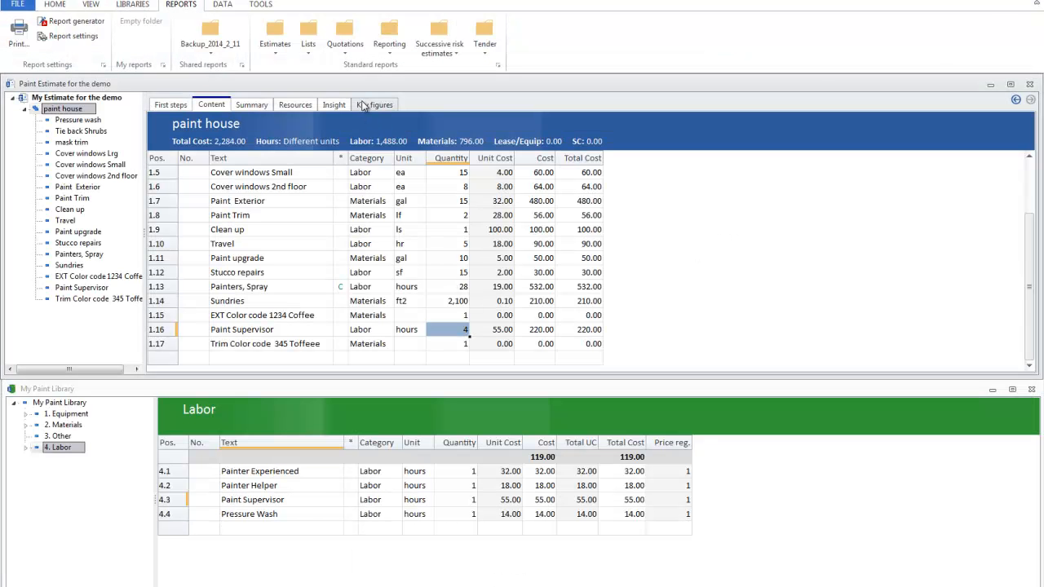
Step: Generate the List of Materials report for the entire project with default settings and no top notes
{"action": "left_click", "coordinate": [309, 54]}
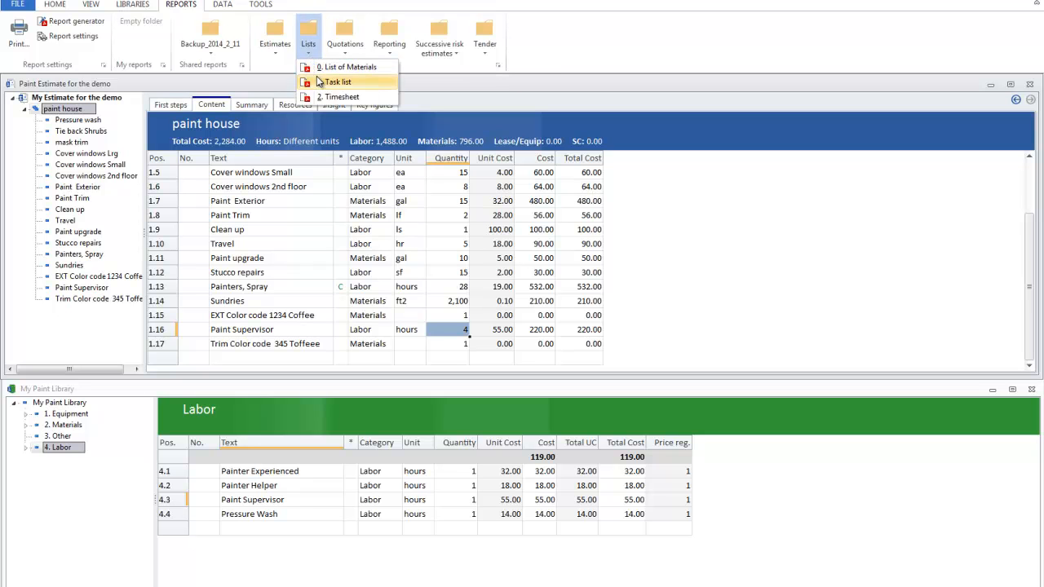
{"action": "left_click", "coordinate": [327, 70]}
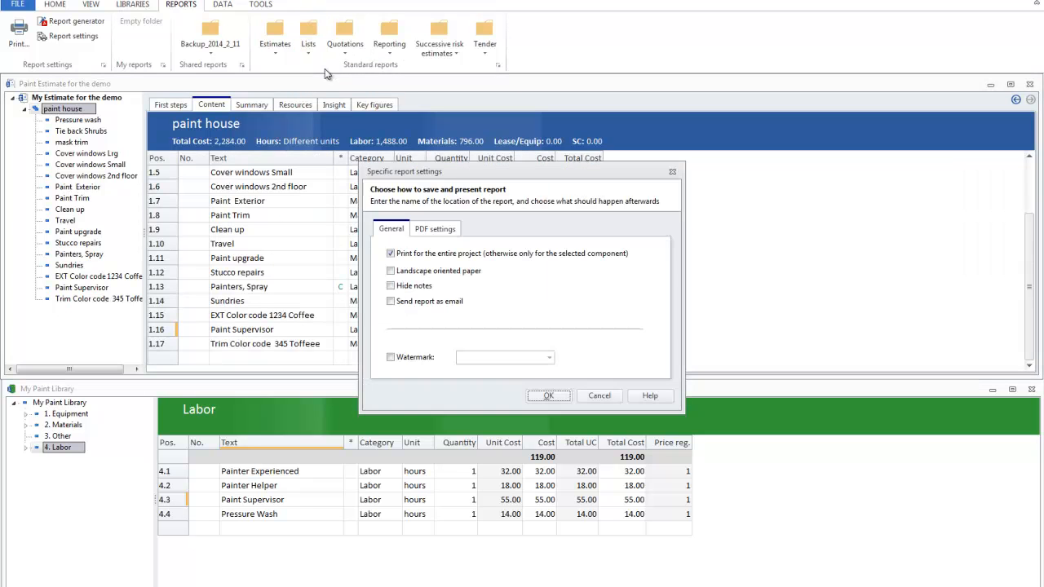
{"action": "left_click", "coordinate": [544, 396]}
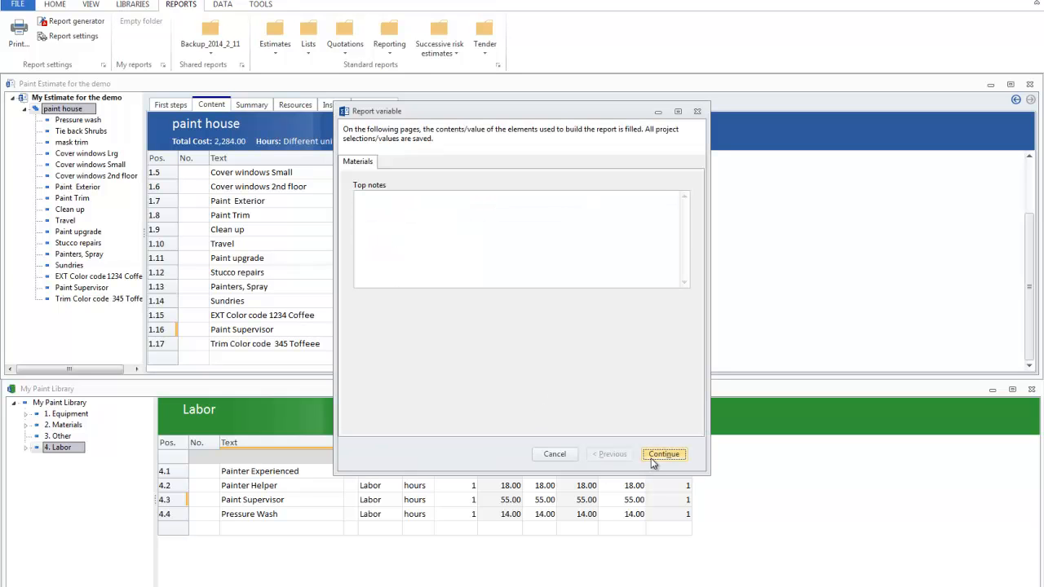
{"action": "left_click", "coordinate": [656, 458]}
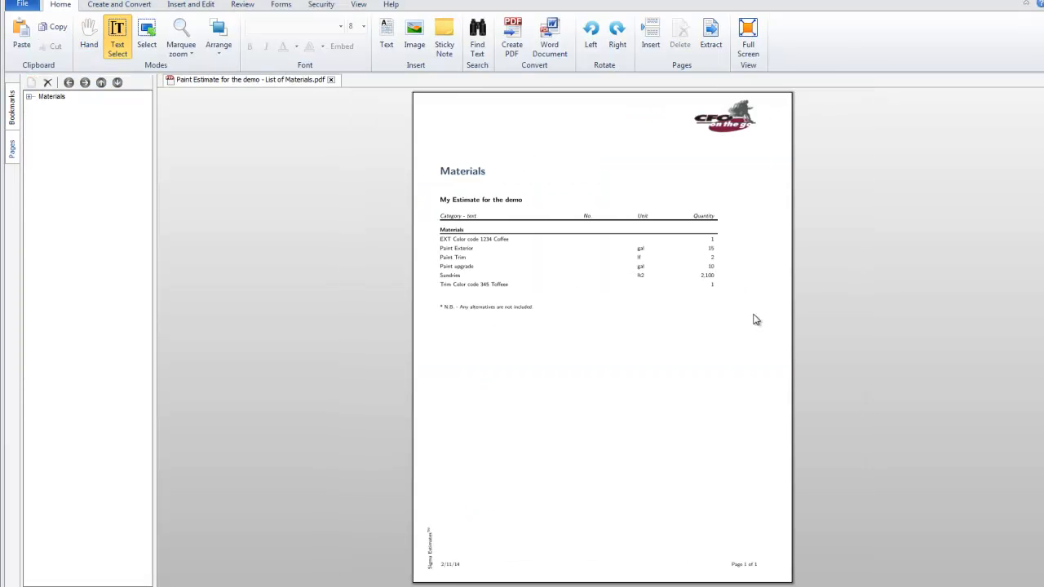
Step: Enlarge the List of Materials PDF to 200%, read its material quantities, and close the document
{"action": "left_click", "coordinate": [191, 55]}
{"action": "left_click", "coordinate": [197, 218]}
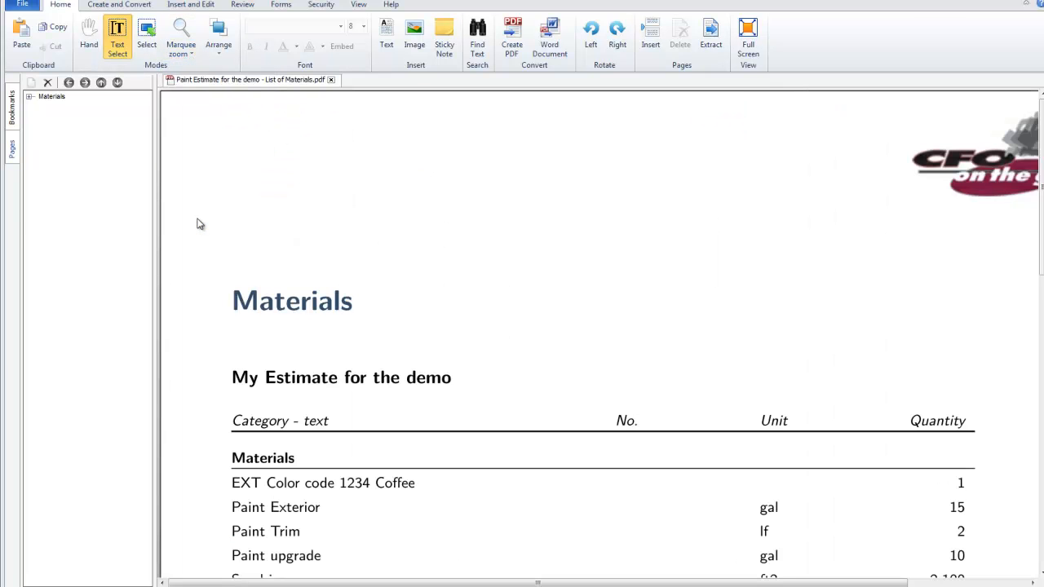
{"action": "scroll", "coordinate": [492, 302], "scroll_direction": "down", "scroll_amount": 1}
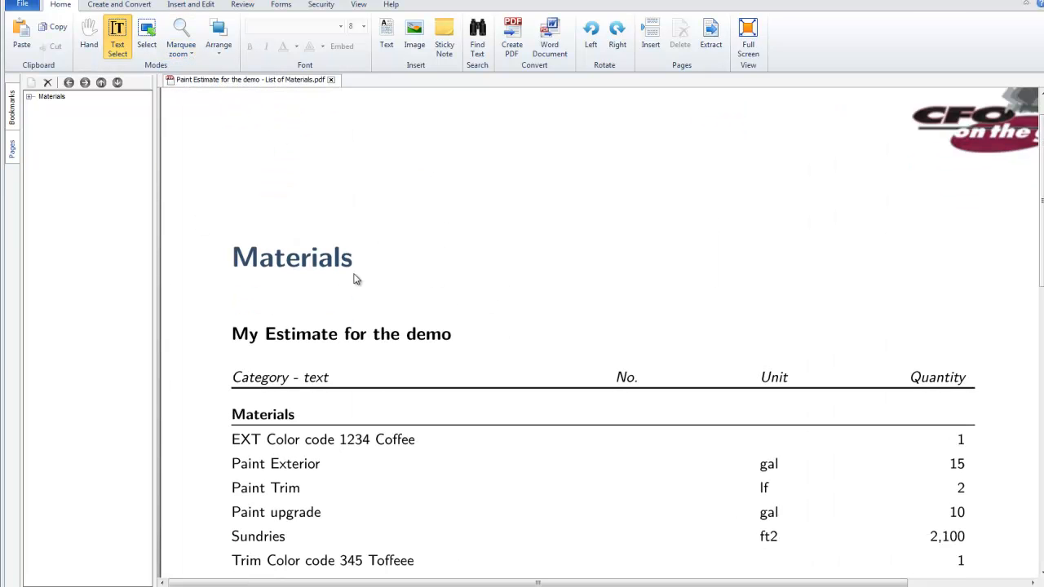
{"action": "scroll", "coordinate": [354, 321], "scroll_direction": "down", "scroll_amount": 2}
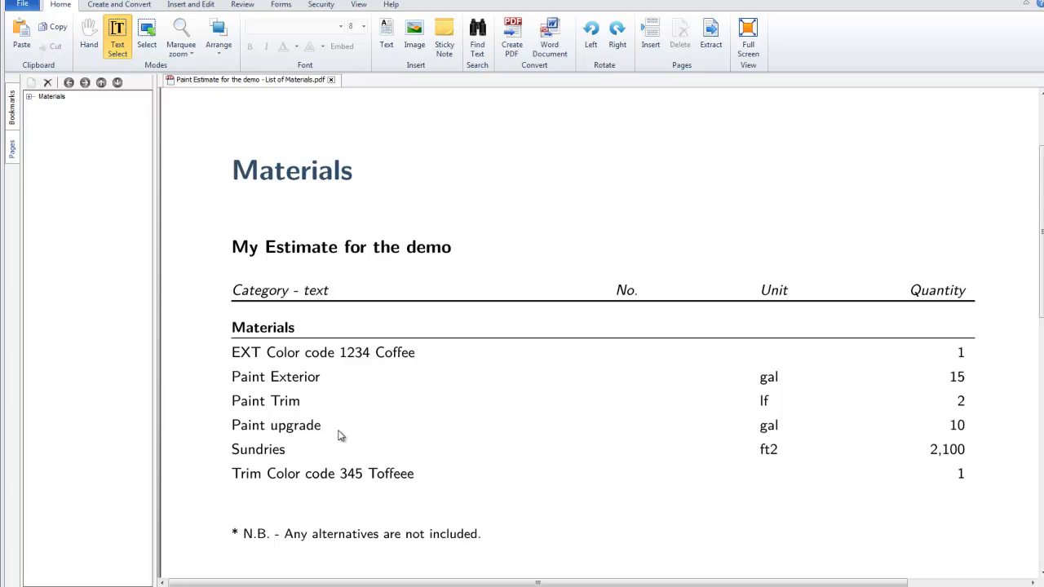
{"action": "scroll", "coordinate": [368, 471], "scroll_direction": "down", "scroll_amount": 3}
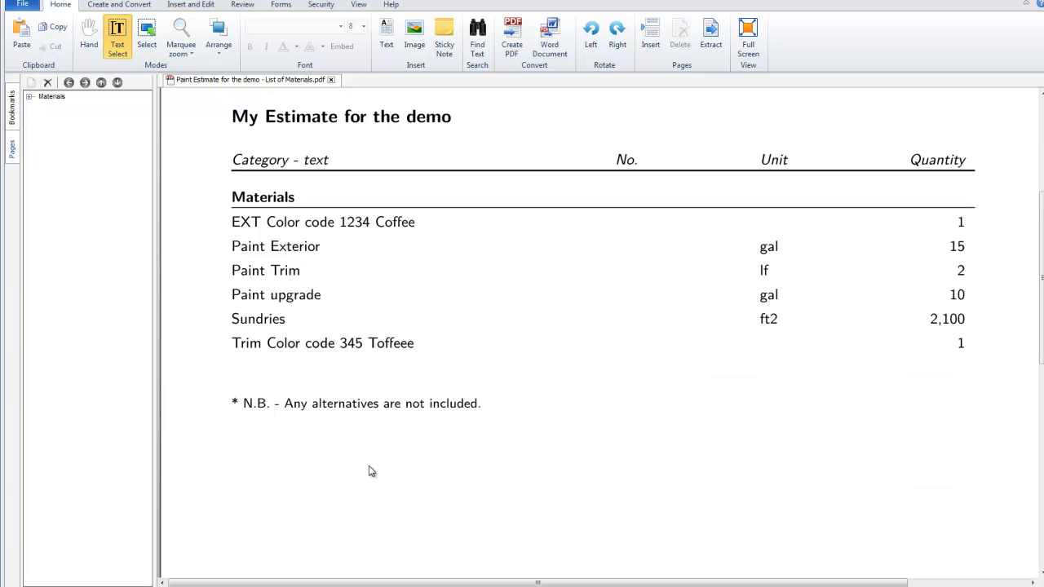
{"action": "scroll", "coordinate": [368, 471], "scroll_direction": "up", "scroll_amount": 2}
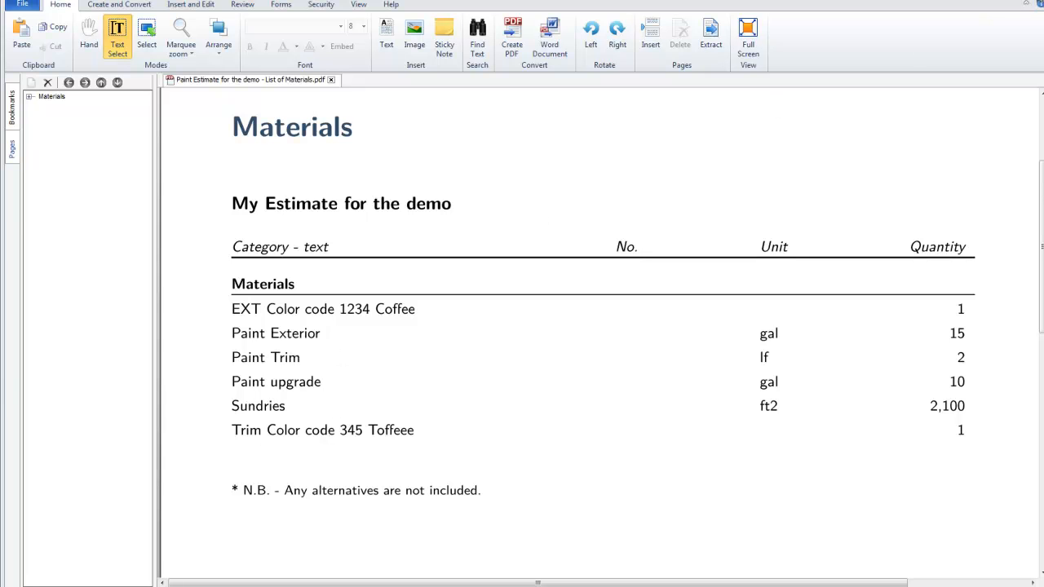
{"action": "left_click", "coordinate": [1033, 2]}
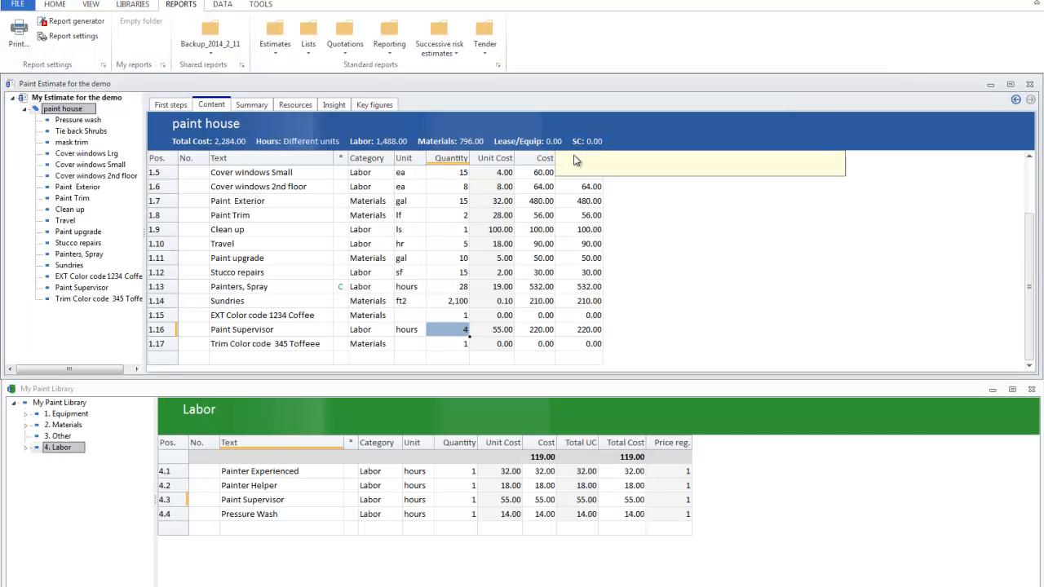
Step: Generate the Task list report for the entire project with default settings and no top notes
{"action": "left_click", "coordinate": [315, 54]}
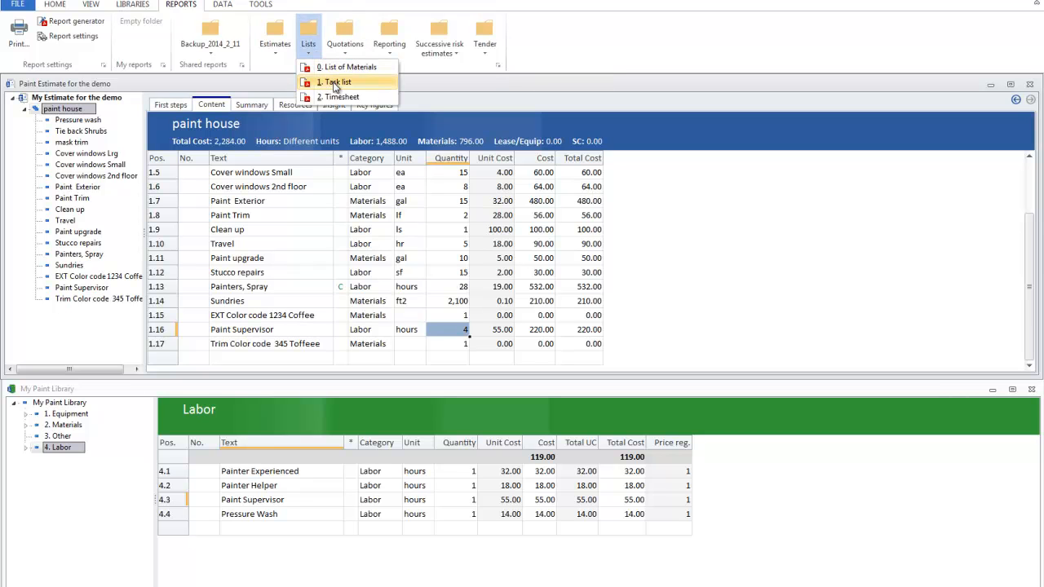
{"action": "left_click", "coordinate": [334, 83]}
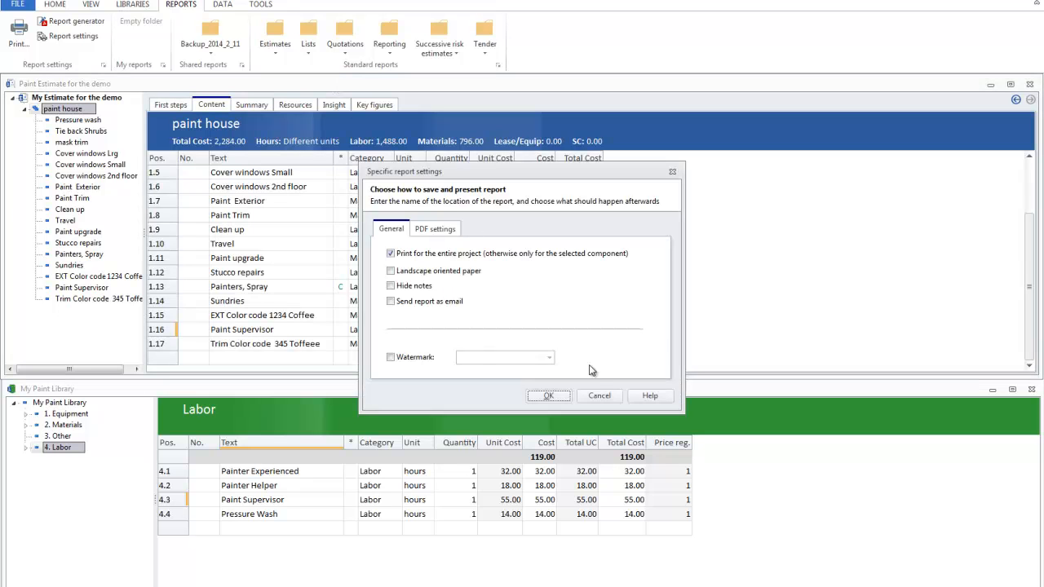
{"action": "left_click", "coordinate": [548, 395]}
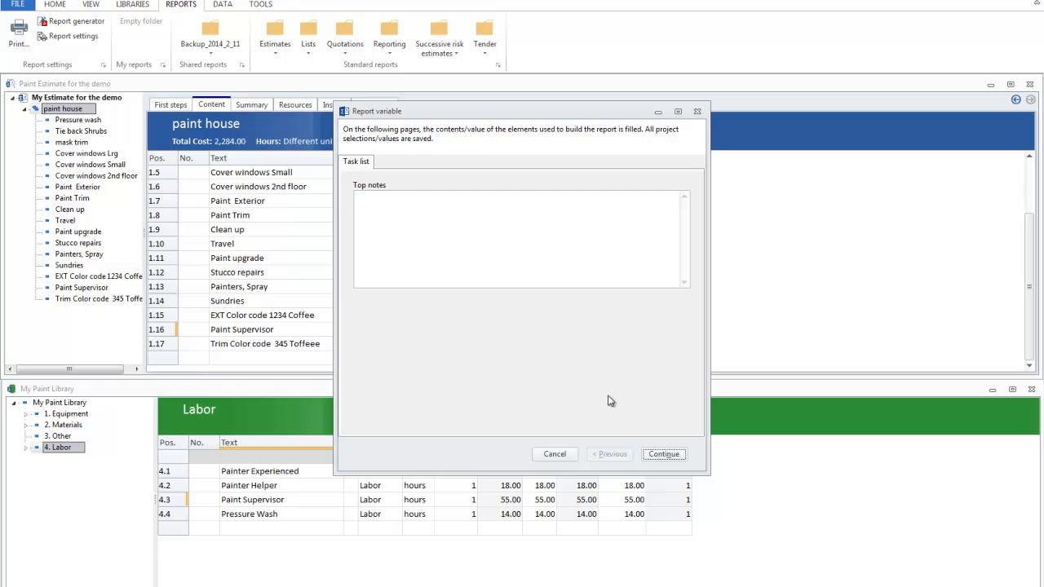
{"action": "left_click", "coordinate": [662, 453]}
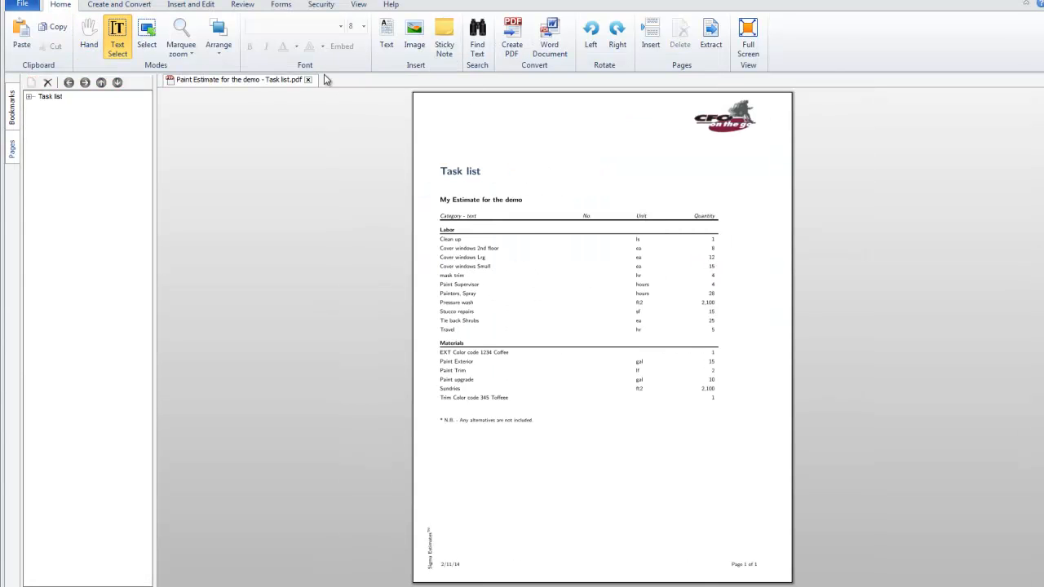
Step: Enlarge the Task list PDF to 125% and read through its labor and materials lines
{"action": "left_click", "coordinate": [194, 52]}
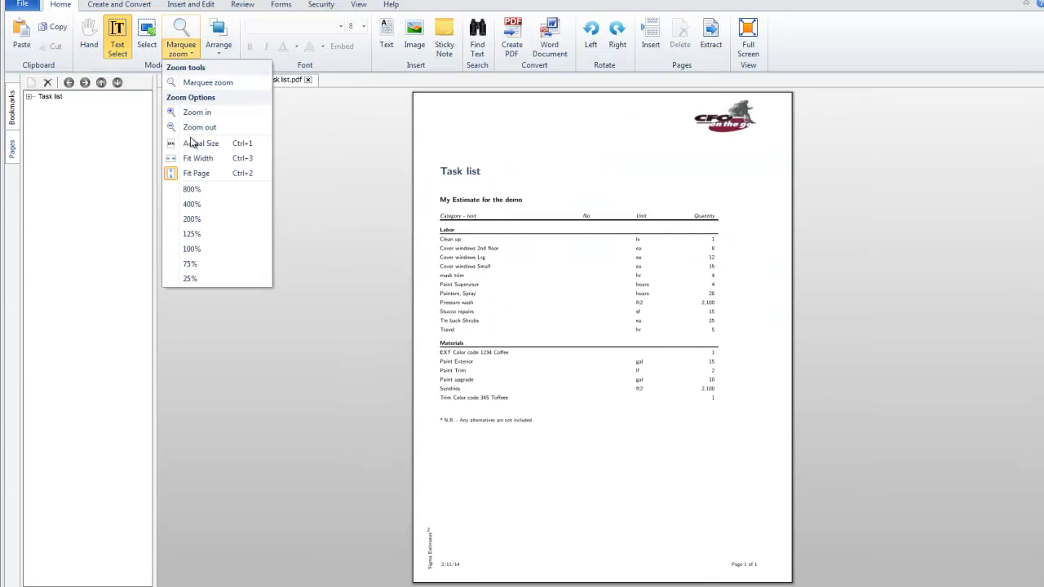
{"action": "left_click", "coordinate": [190, 234]}
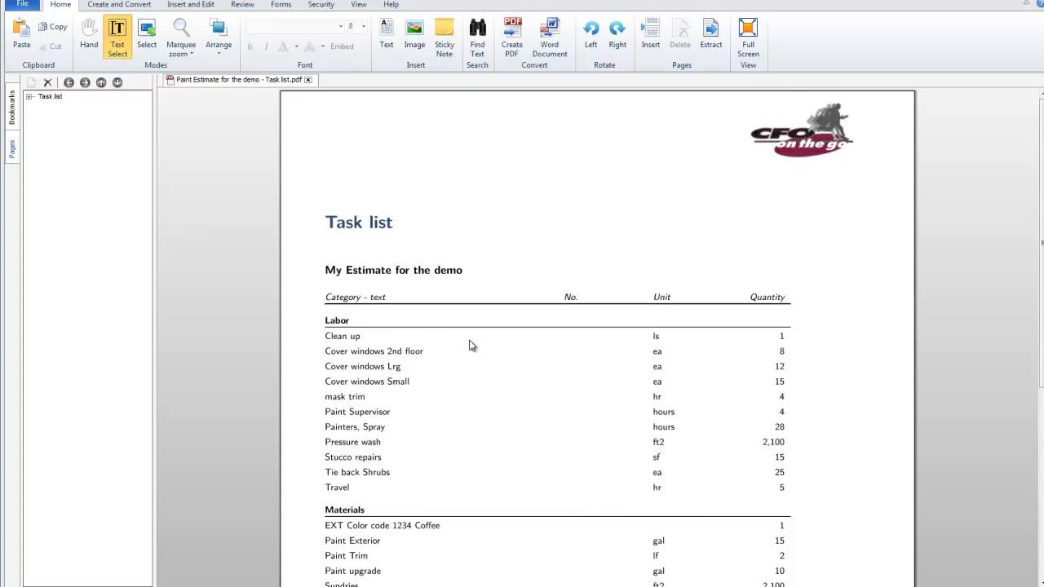
{"action": "scroll", "coordinate": [472, 343], "scroll_direction": "down", "scroll_amount": 1}
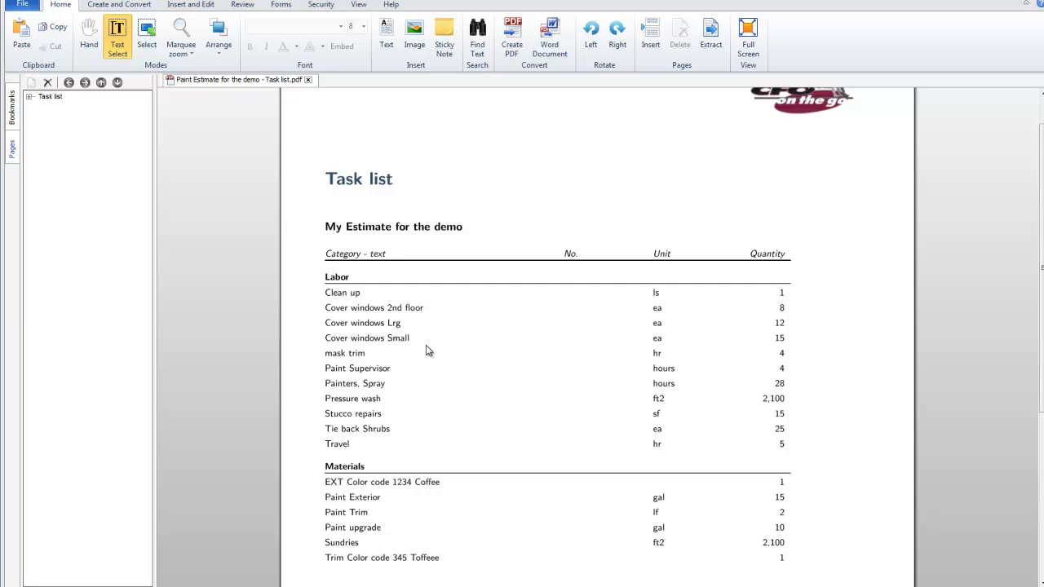
{"action": "scroll", "coordinate": [448, 366], "scroll_direction": "down", "scroll_amount": 1}
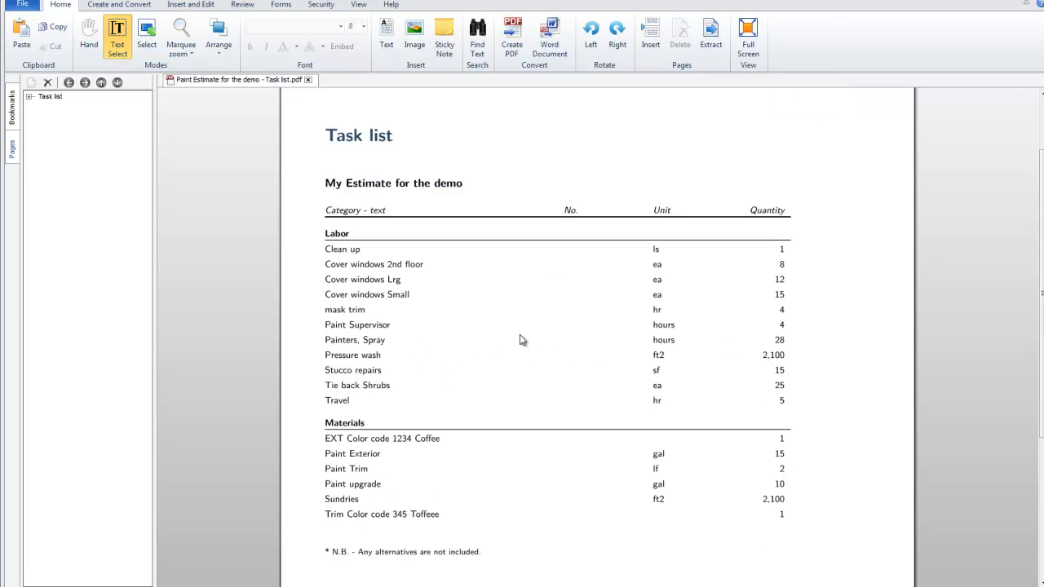
{"action": "scroll", "coordinate": [485, 360], "scroll_direction": "down", "scroll_amount": 2}
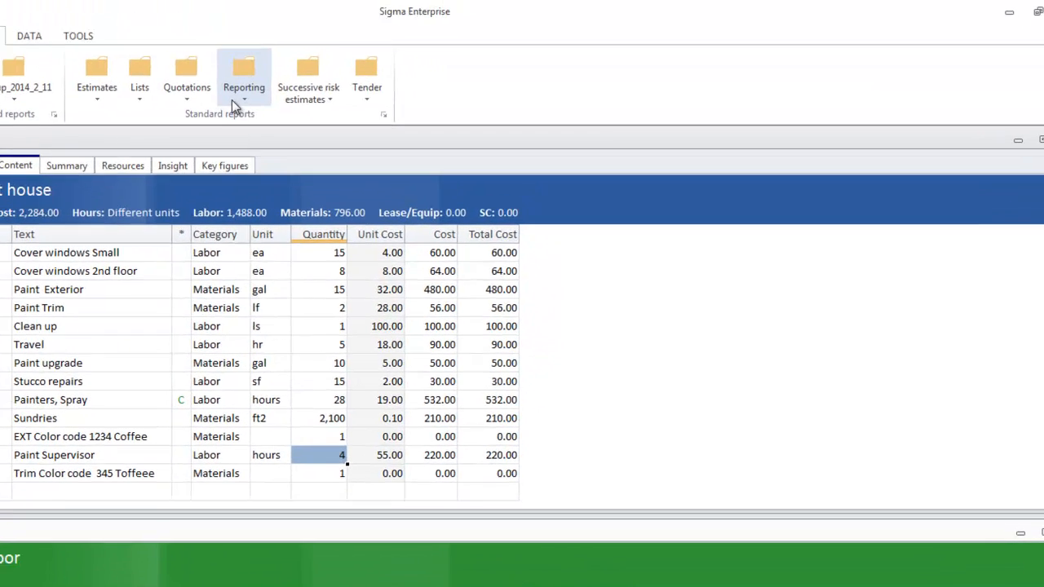
{"action": "left_click", "coordinate": [231, 100]}
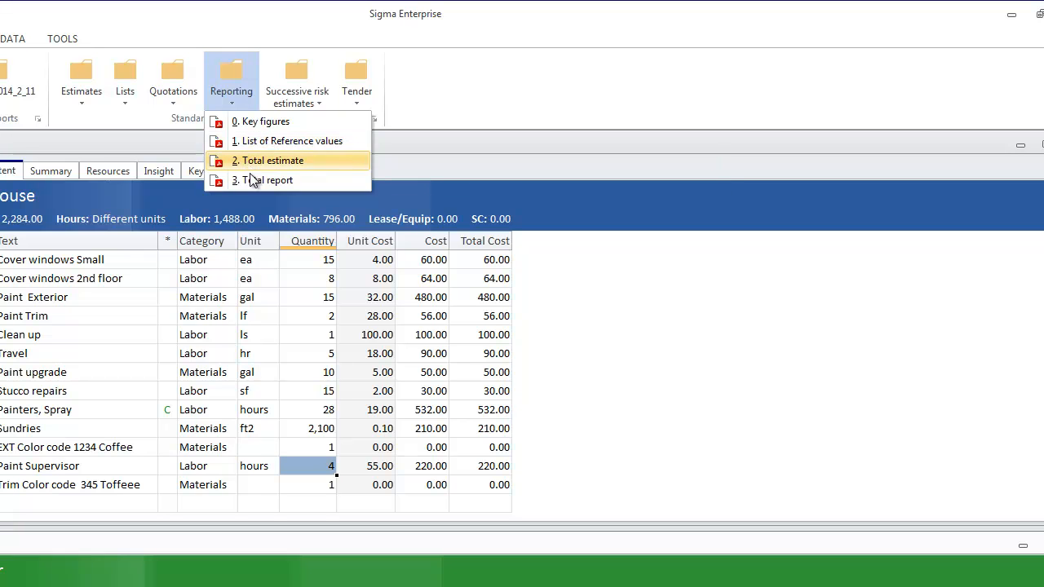
{"action": "left_click", "coordinate": [677, 361]}
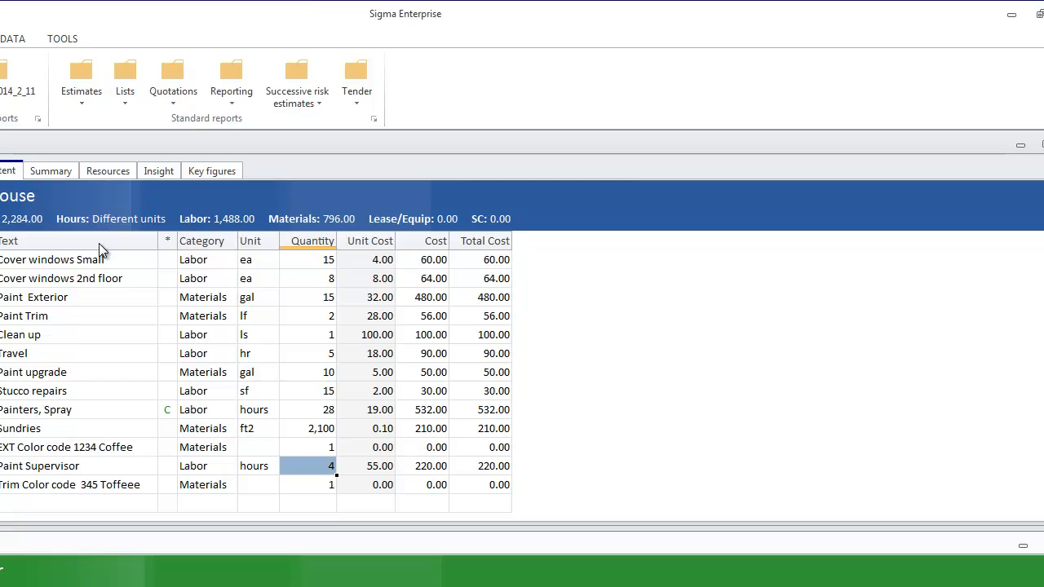
Step: Examine the estimate's Summary and the Labor and Materials lines in paint house's Resources, and open its Insight view
{"action": "left_click", "coordinate": [52, 173]}
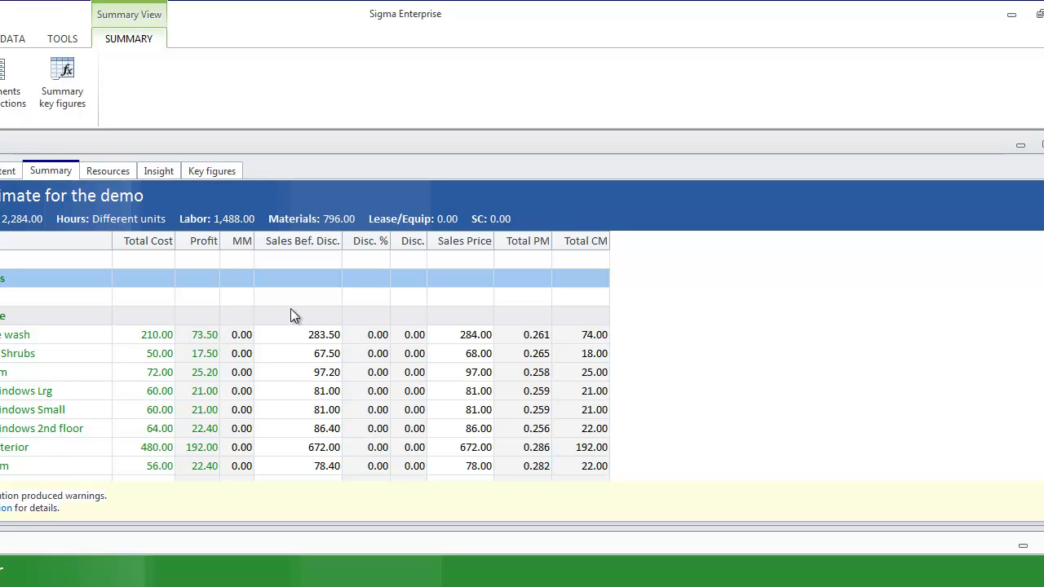
{"action": "left_click", "coordinate": [123, 177]}
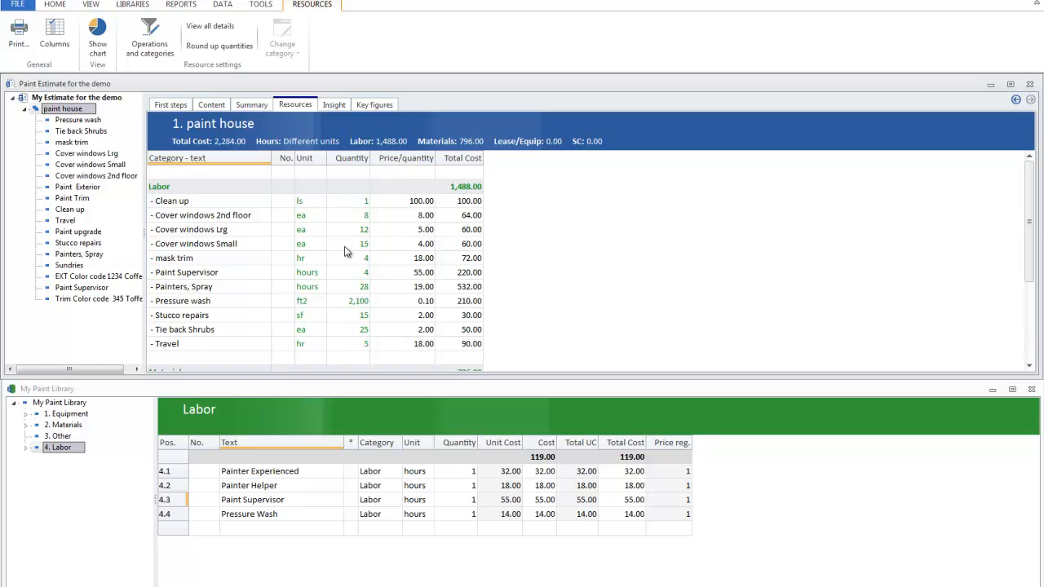
{"action": "scroll", "coordinate": [270, 288], "scroll_direction": "down", "scroll_amount": 3}
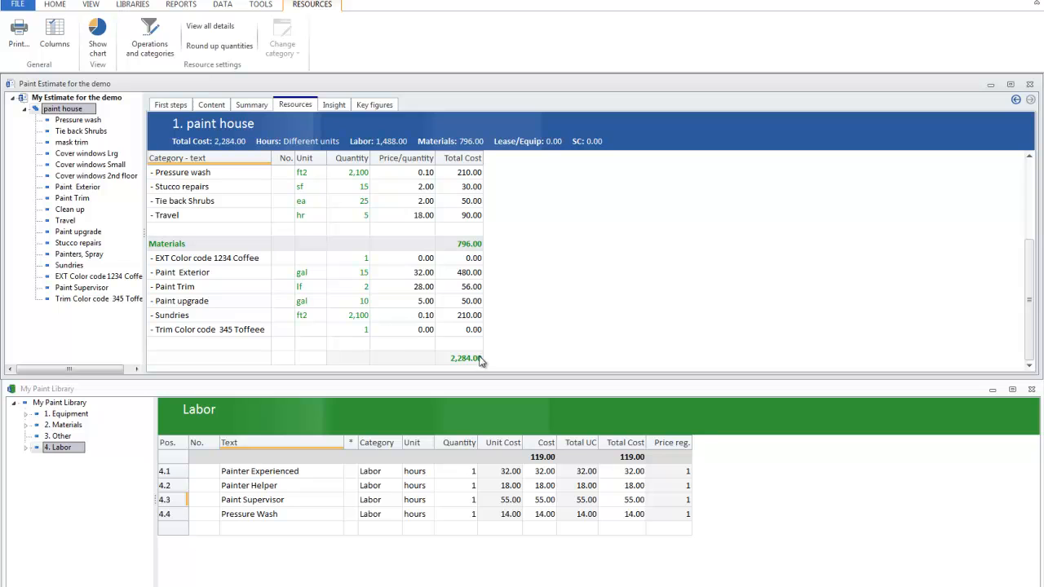
{"action": "scroll", "coordinate": [479, 241], "scroll_direction": "up", "scroll_amount": 3}
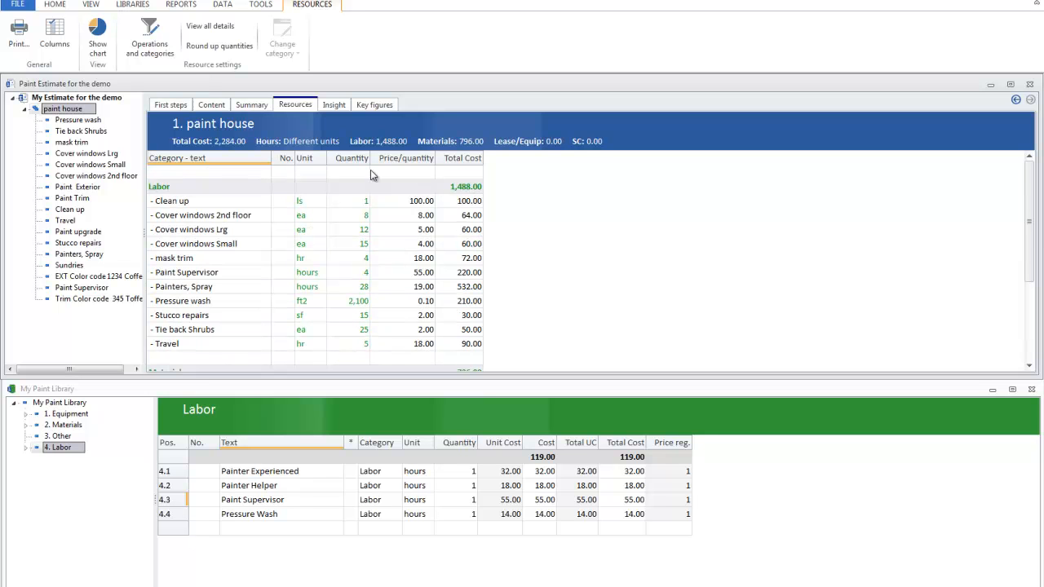
{"action": "left_click", "coordinate": [329, 107]}
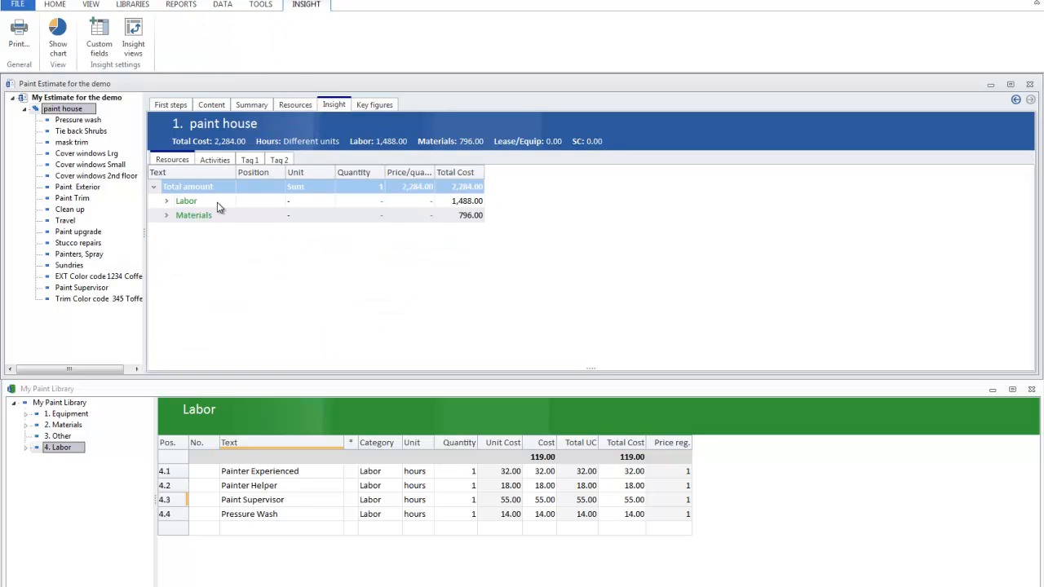
Step: Examine the individual Labor lines under Total amount in paint house's Insight resources, then collapse them again
{"action": "left_click", "coordinate": [168, 202]}
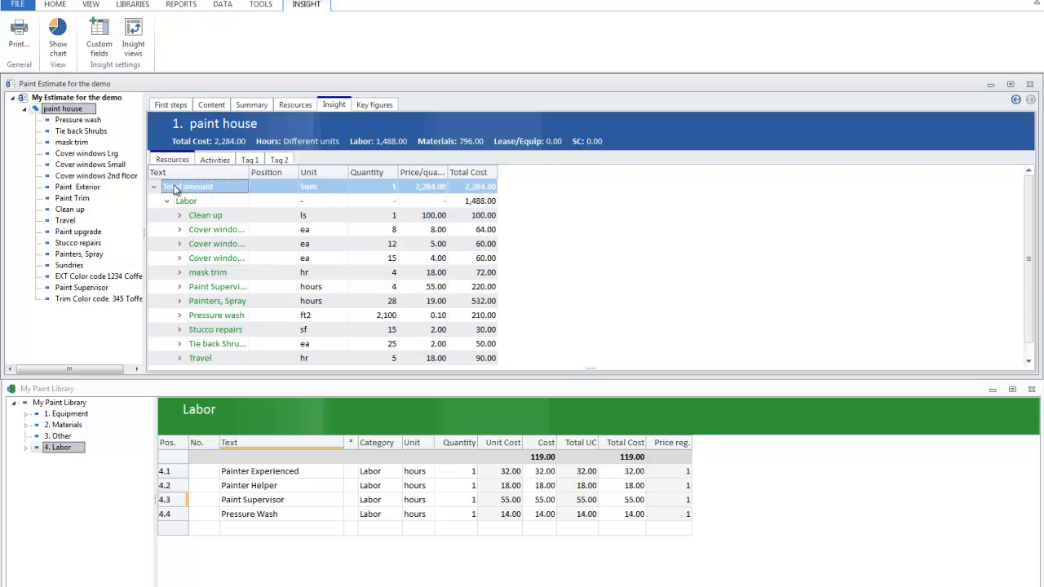
{"action": "left_click", "coordinate": [167, 202]}
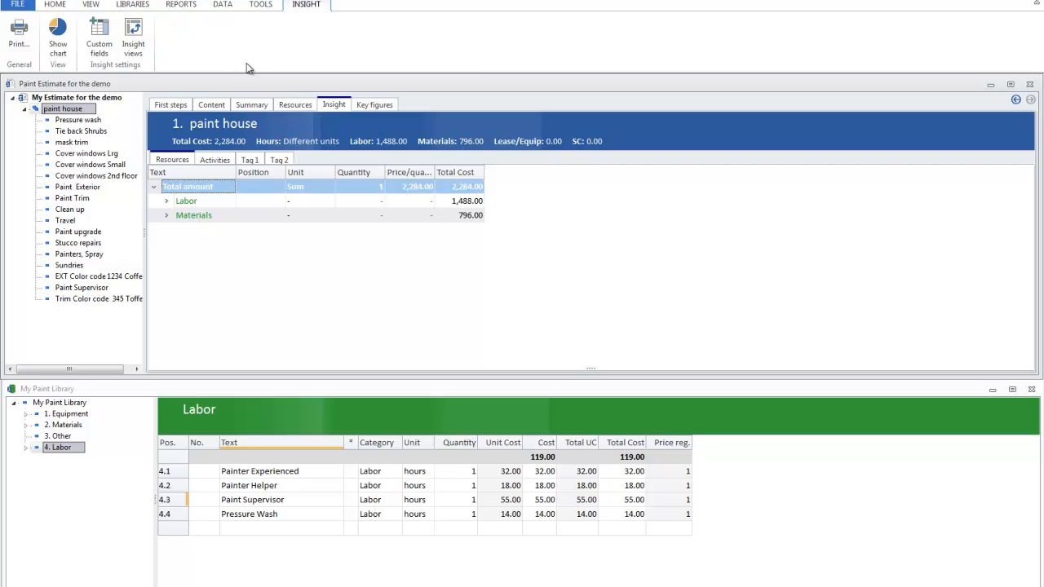
Step: Review the estimate's automatic markup configuration, including profit percentages per category, markup column settings and overhead
{"action": "left_click", "coordinate": [60, 5]}
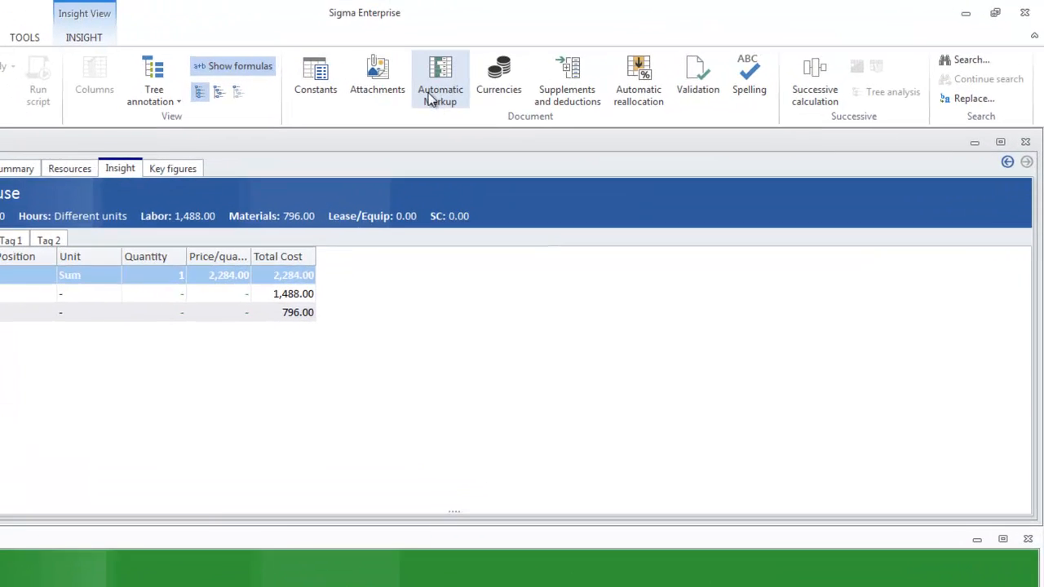
{"action": "left_click", "coordinate": [580, 35]}
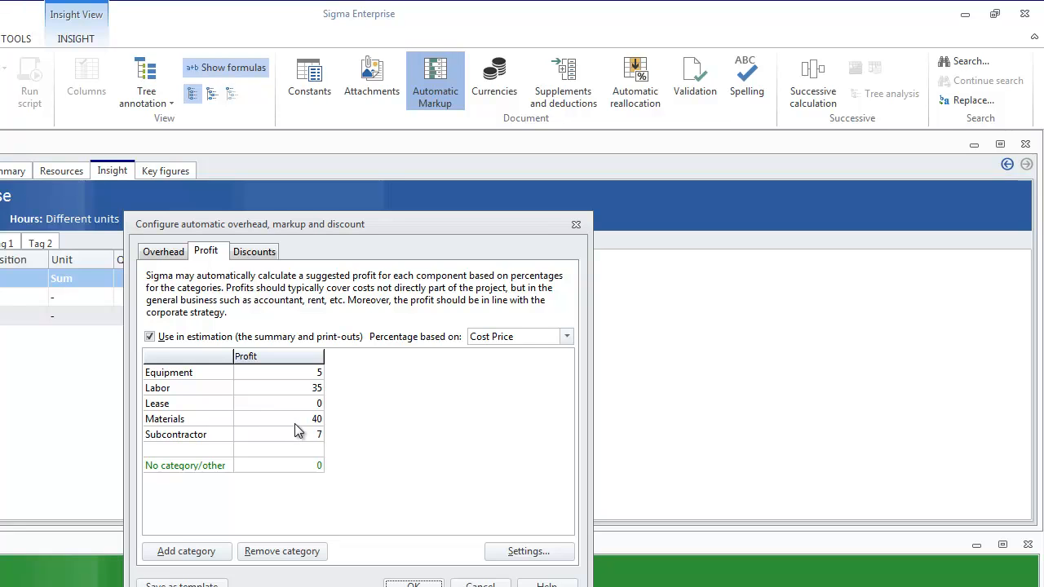
{"action": "left_click", "coordinate": [522, 551]}
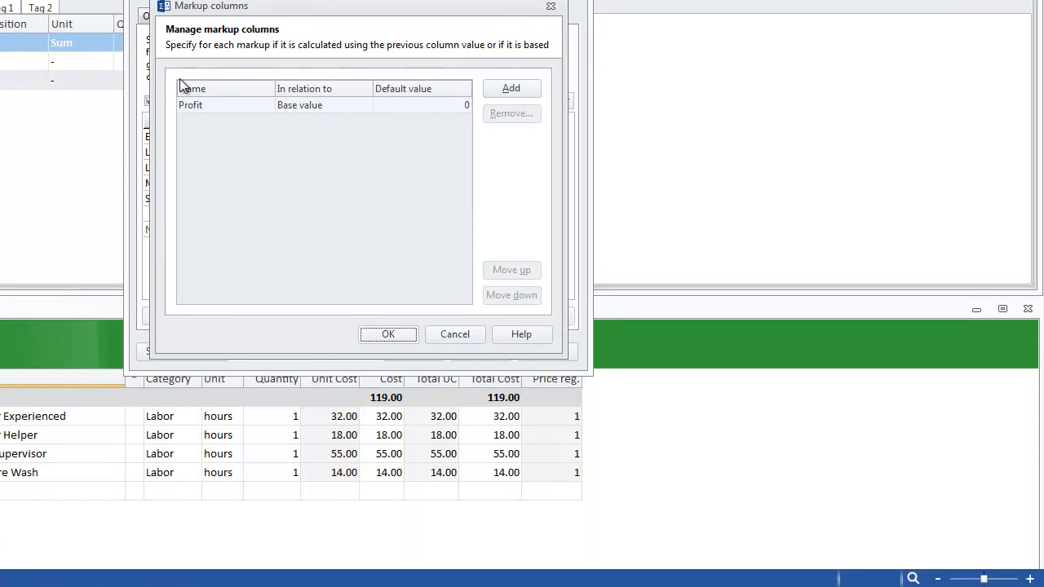
{"action": "left_click", "coordinate": [397, 319]}
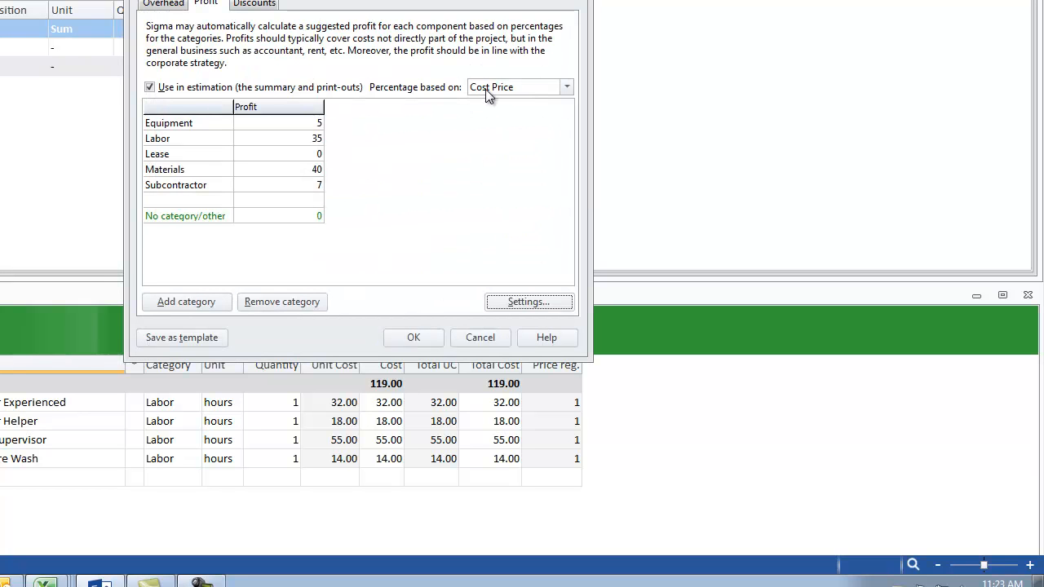
{"action": "left_click", "coordinate": [163, 5]}
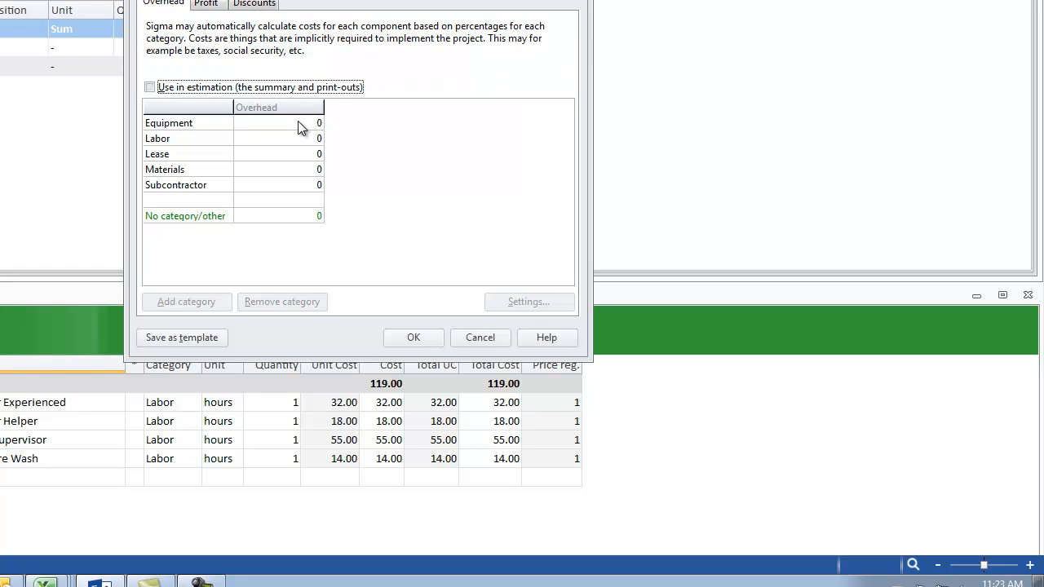
{"action": "left_click", "coordinate": [209, 5]}
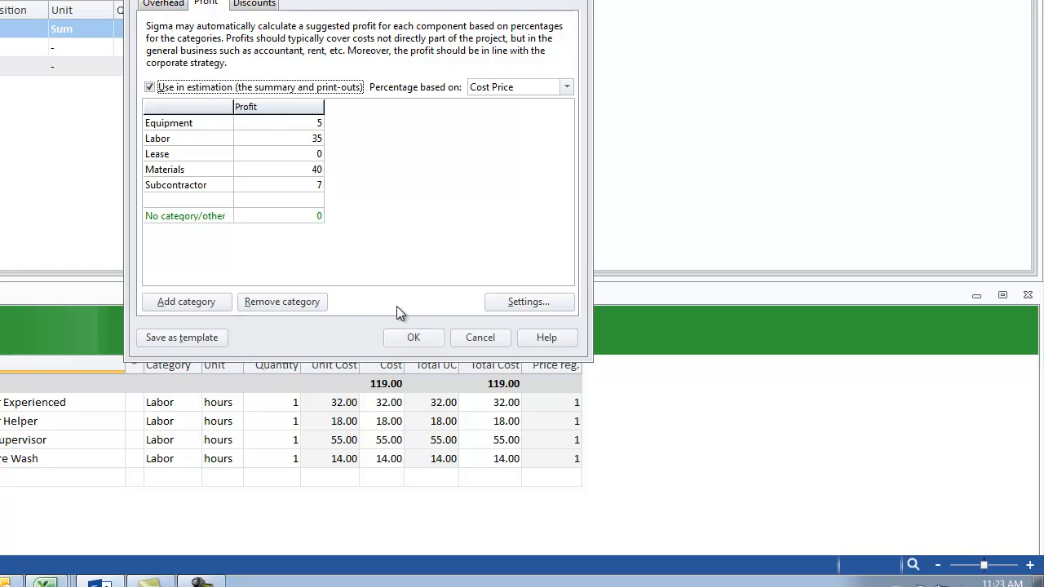
{"action": "left_click", "coordinate": [413, 339]}
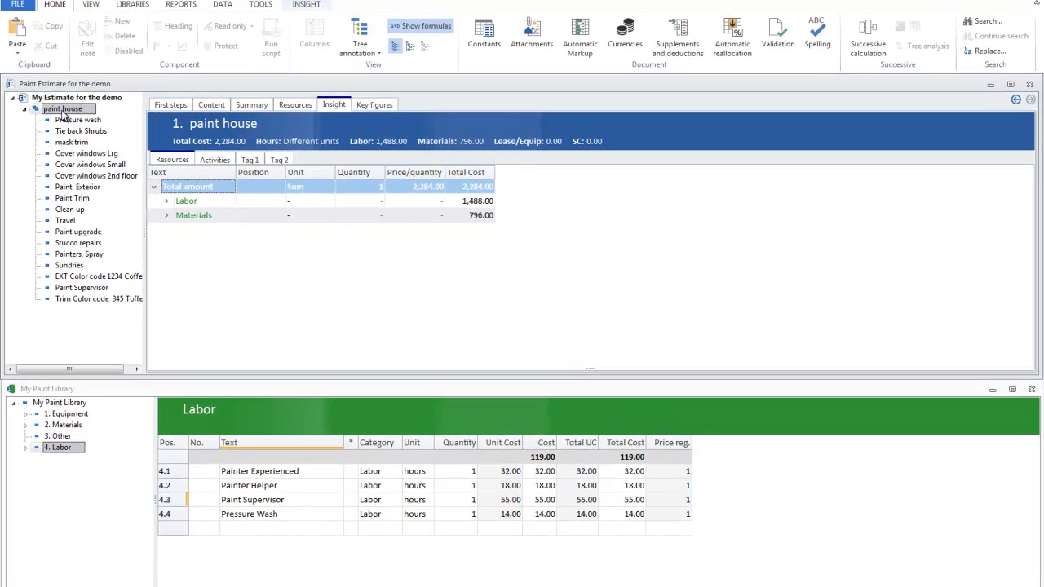
Step: Review the contents of Pressure wash and Tie back Shrubs, and read through paint house's full component list
{"action": "left_click", "coordinate": [76, 120]}
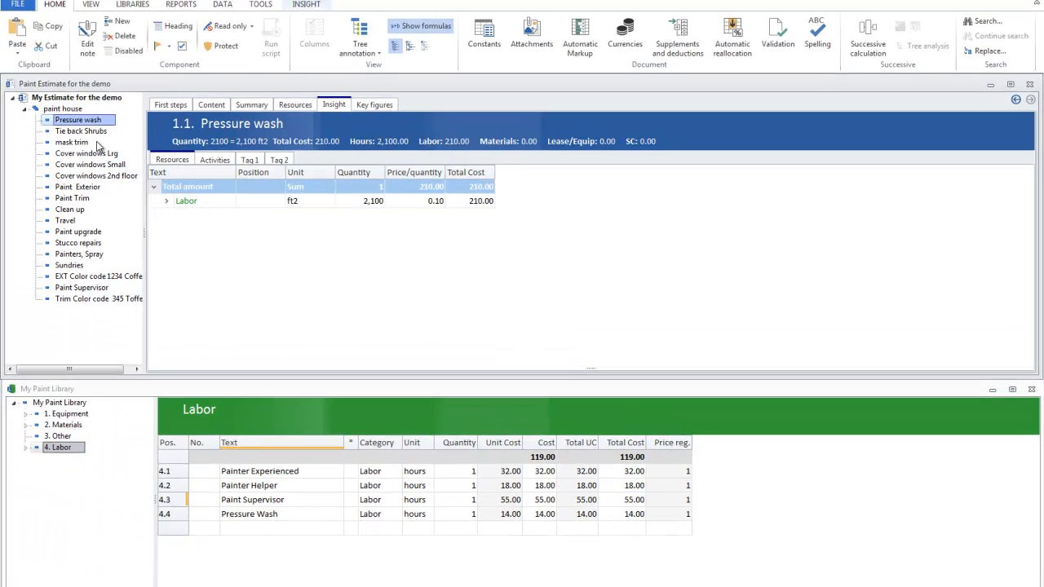
{"action": "left_click", "coordinate": [211, 105]}
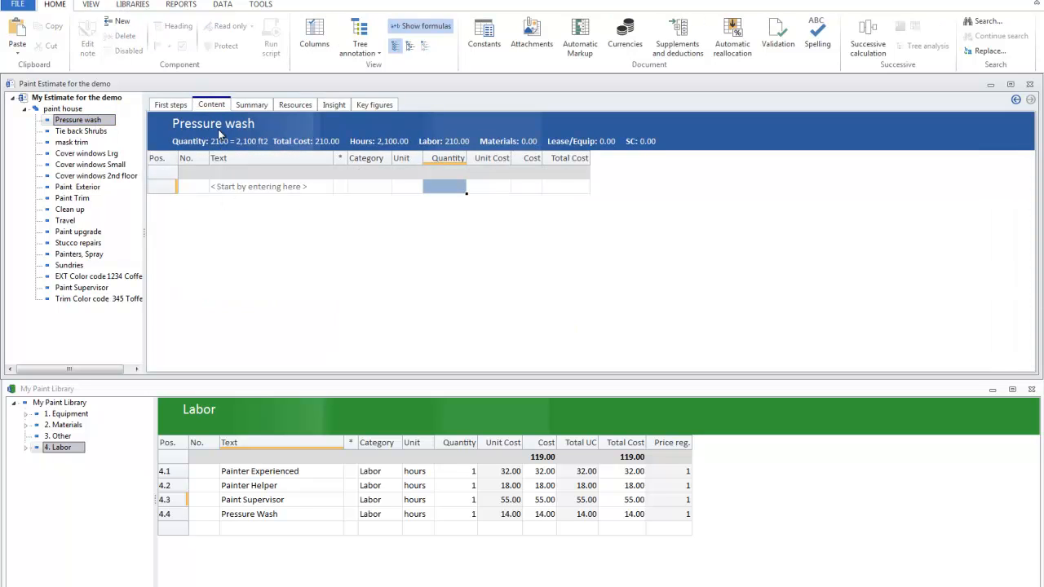
{"action": "left_click", "coordinate": [69, 132]}
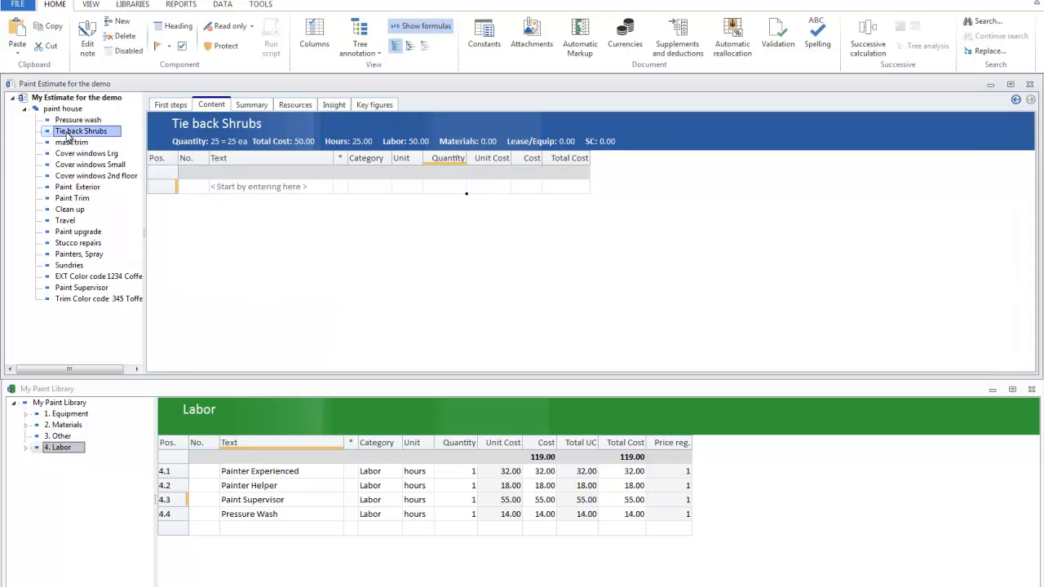
{"action": "left_click", "coordinate": [63, 109]}
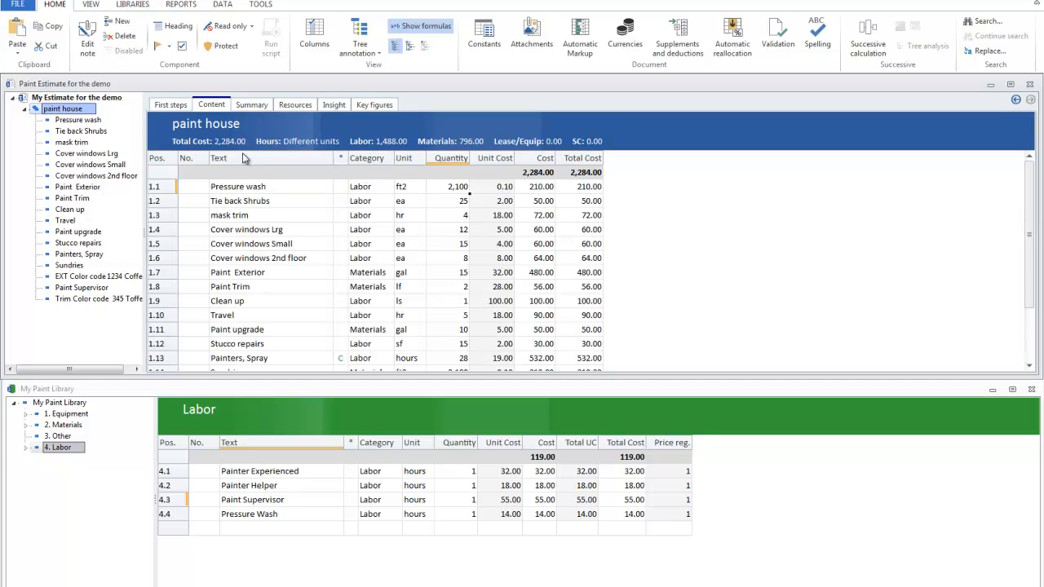
{"action": "scroll", "coordinate": [269, 265], "scroll_direction": "down", "scroll_amount": 1}
{"action": "scroll", "coordinate": [269, 266], "scroll_direction": "down", "scroll_amount": 2}
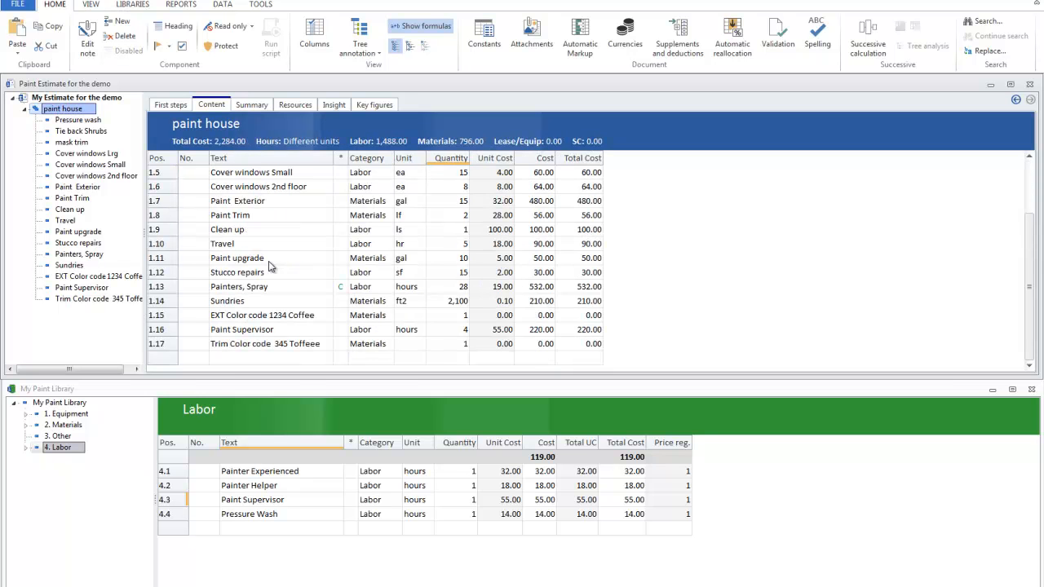
Step: Add Painter Helper from My Paint Library's Labor section to paint house above the trim color line, with a quantity of 18 hours
{"action": "left_click", "coordinate": [26, 448]}
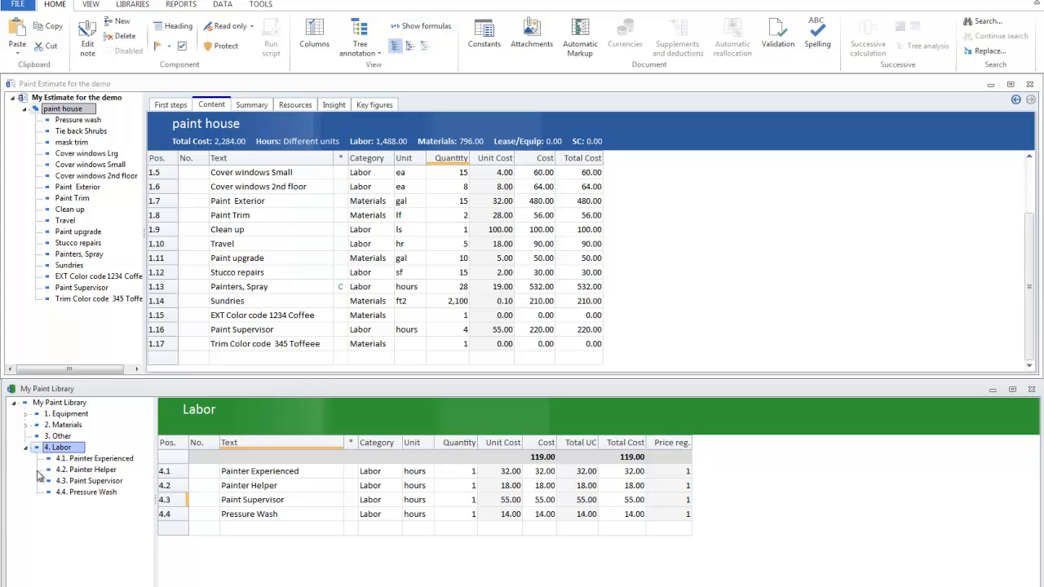
{"action": "left_click", "coordinate": [95, 471]}
{"action": "left_click_drag", "start_coordinate": [96, 470], "coordinate": [218, 367]}
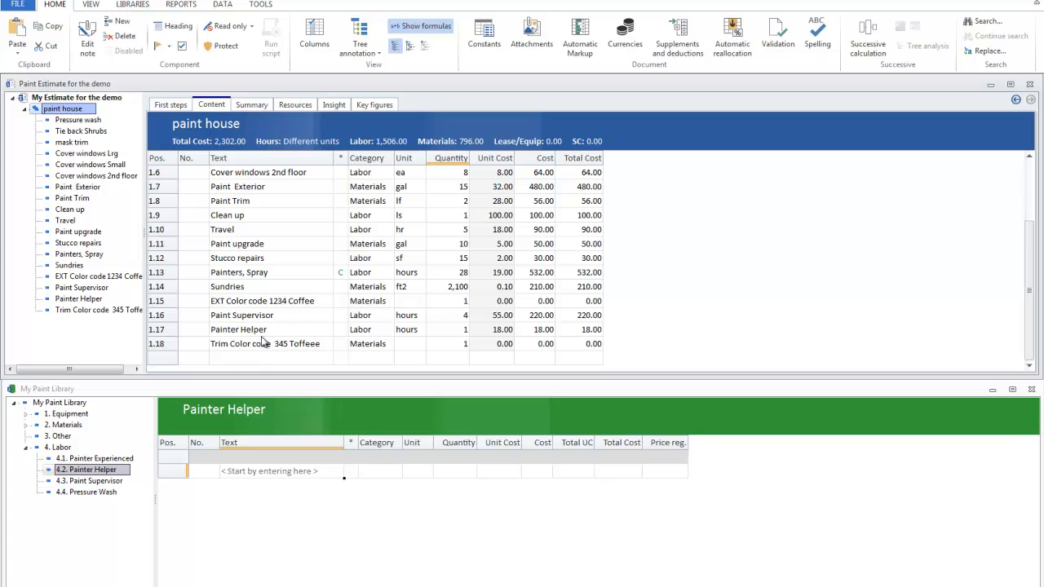
{"action": "left_click", "coordinate": [454, 330]}
{"action": "type", "text": "18"}
{"action": "key", "text": "Return"}
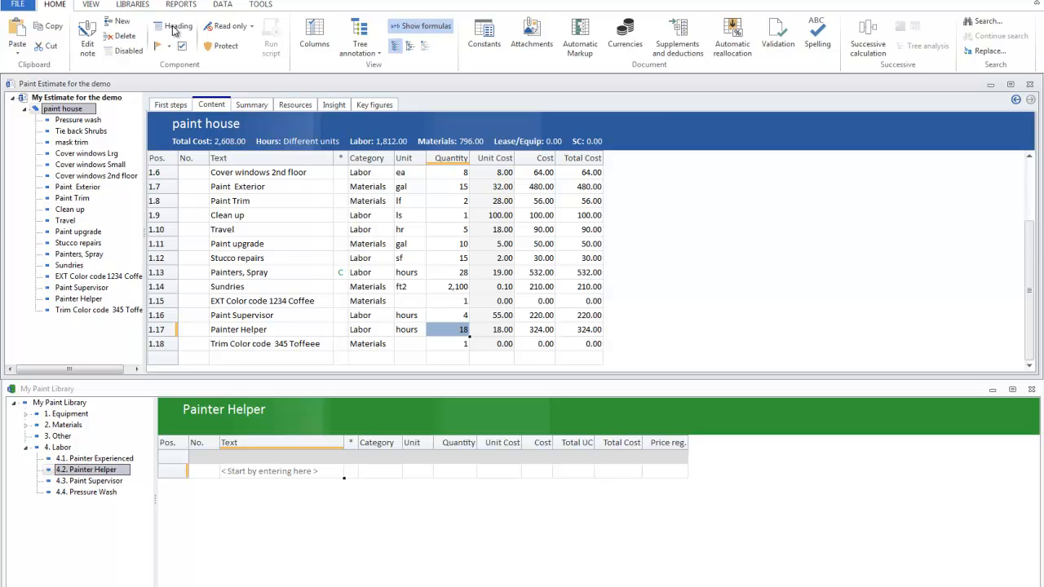
Step: Look up which RS Means 2013 sample data libraries are available among the shared libraries
{"action": "left_click", "coordinate": [132, 5]}
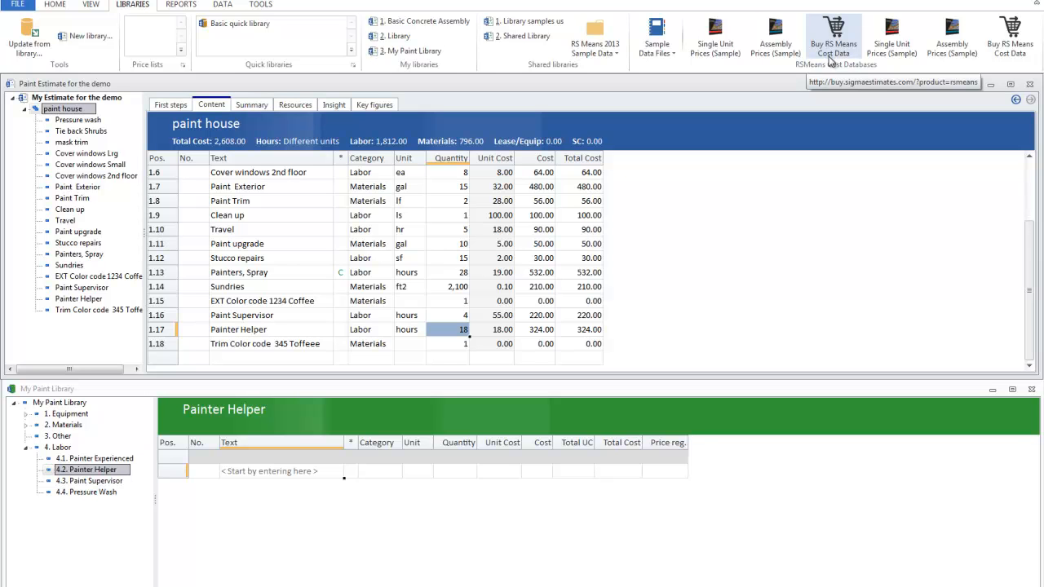
{"action": "left_click", "coordinate": [598, 37]}
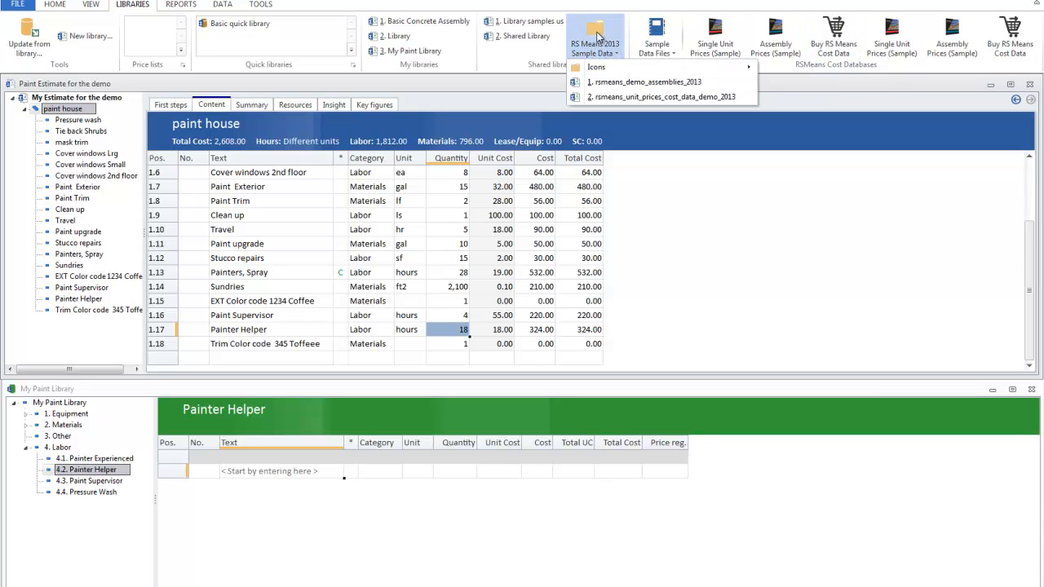